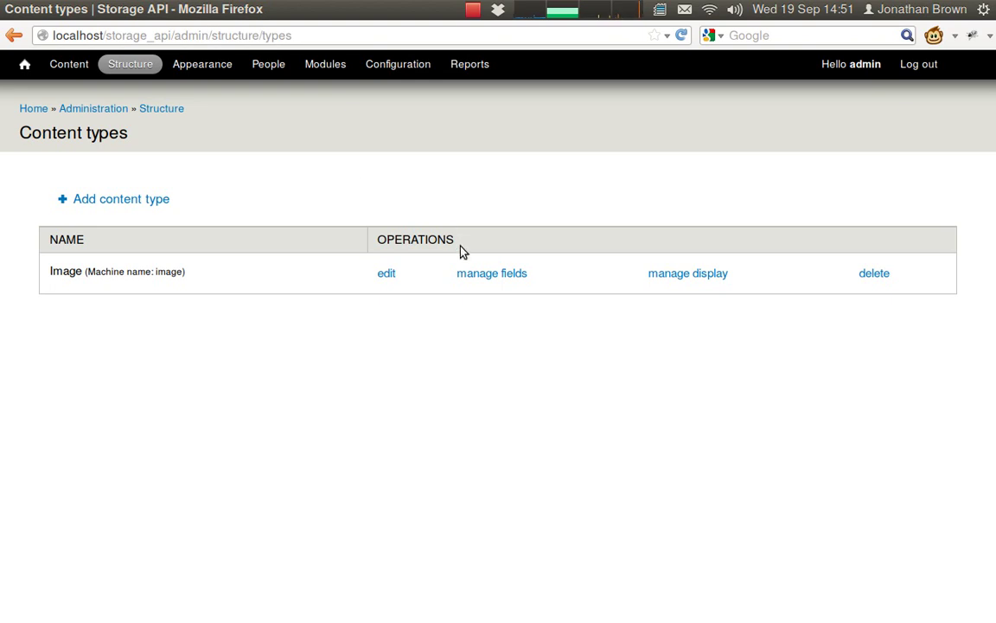
# Switch the Image field's upload destination to Public files and save the field settings
pyautogui.click(485, 274)
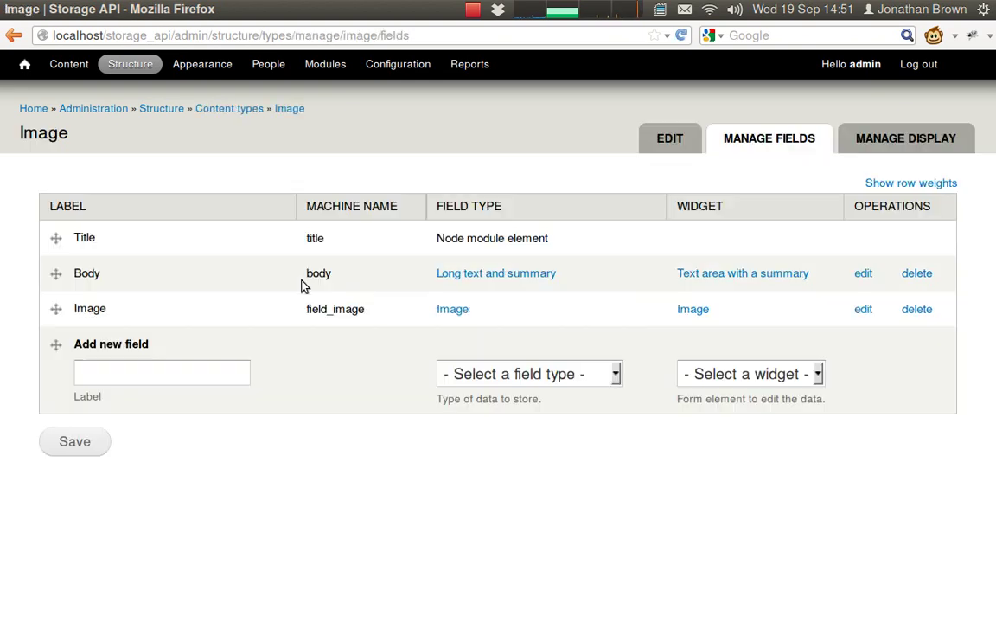
pyautogui.click(863, 311)
pyautogui.scroll(-15, 233, 343)
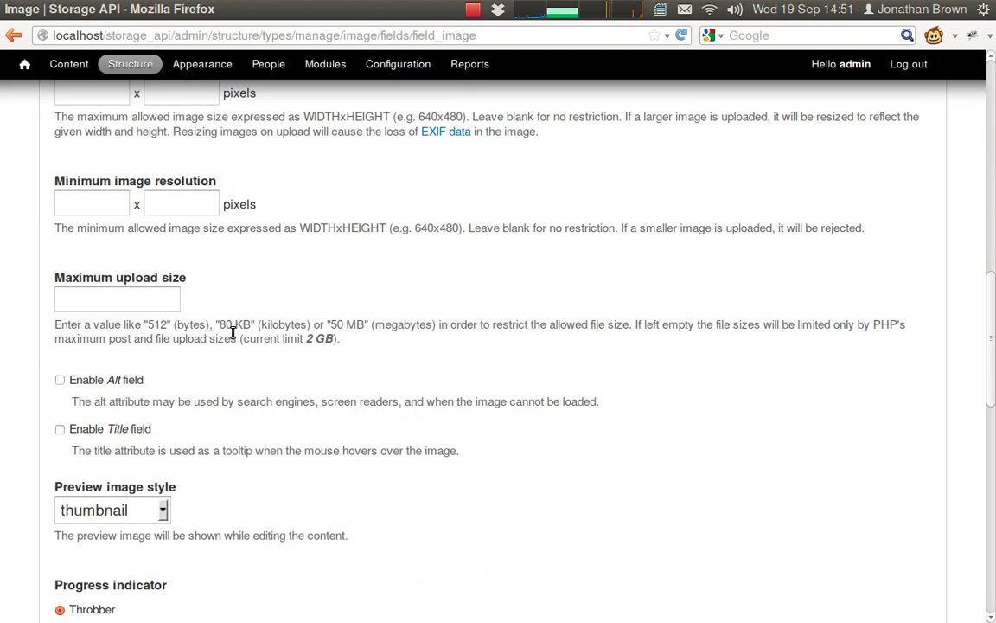
pyautogui.scroll(-2, 231, 344)
pyautogui.scroll(1, 130, 329)
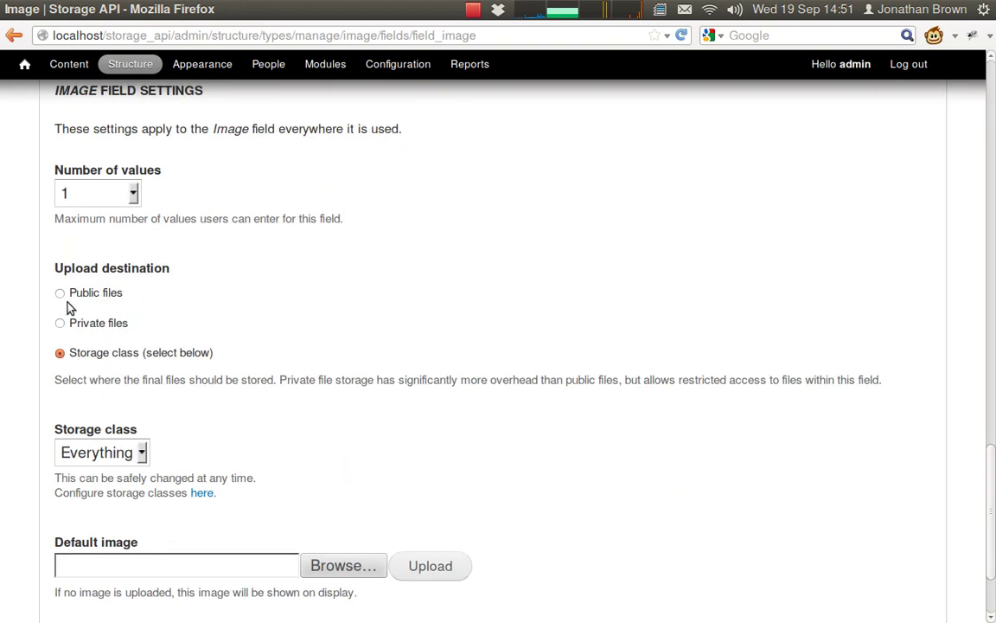
pyautogui.click(59, 294)
pyautogui.scroll(-3, 262, 304)
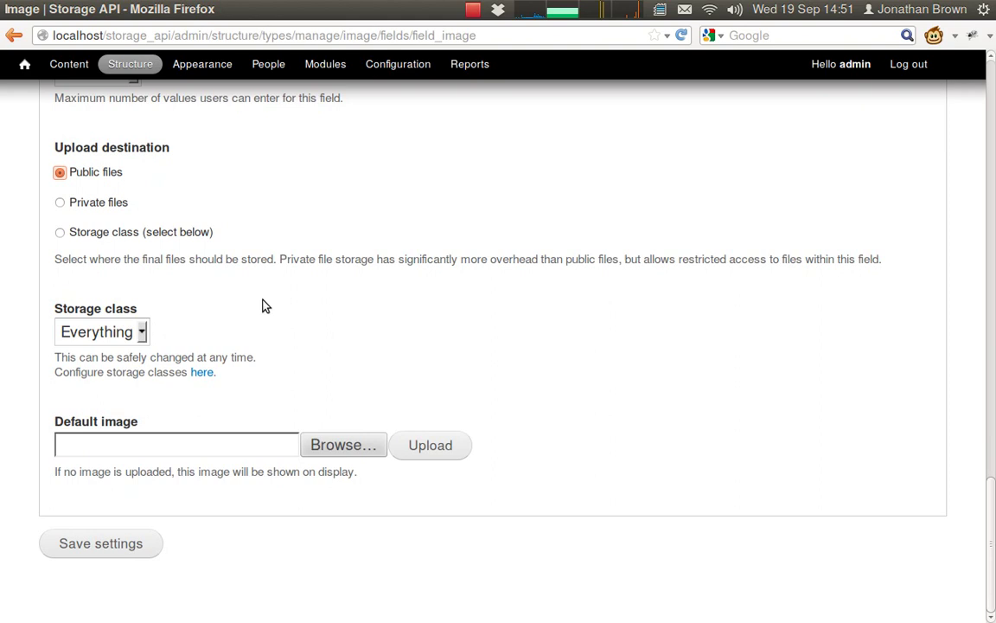
pyautogui.click(96, 545)
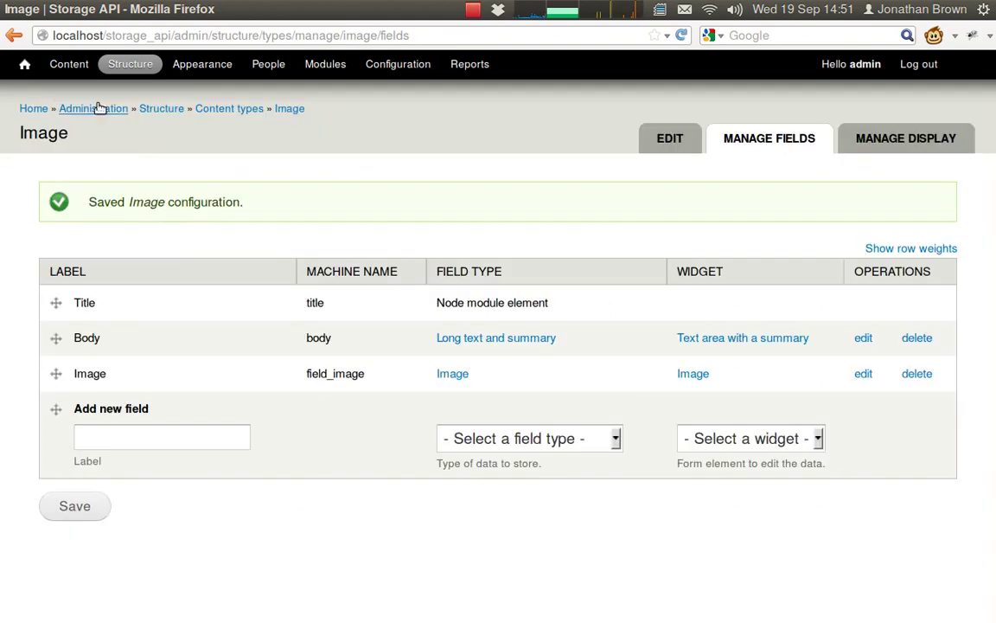
# Start a new Image post titled 'Test'
pyautogui.click(52, 64)
pyautogui.click(100, 200)
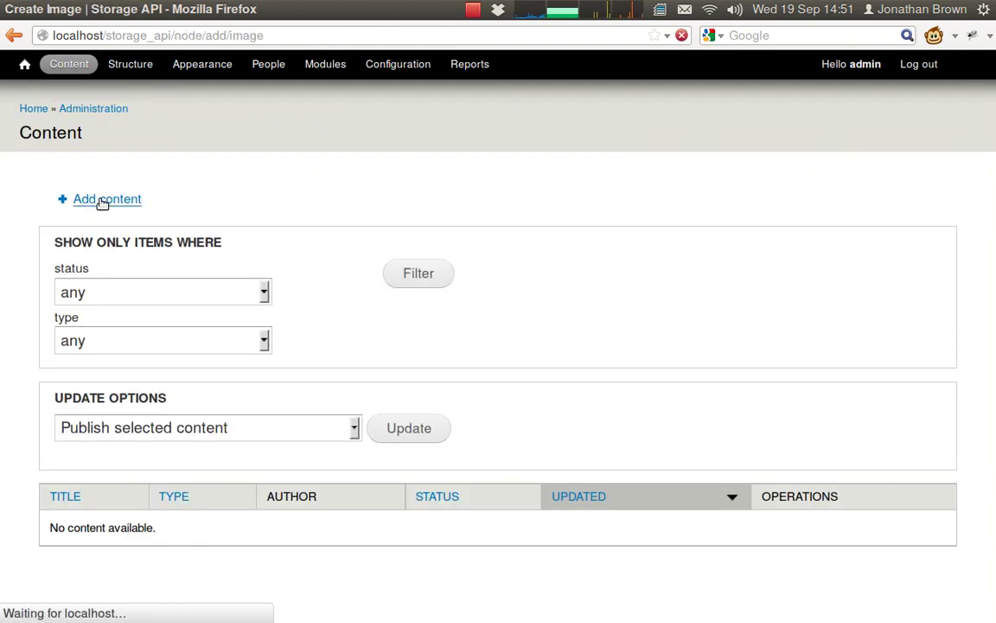
pyautogui.click(110, 208)
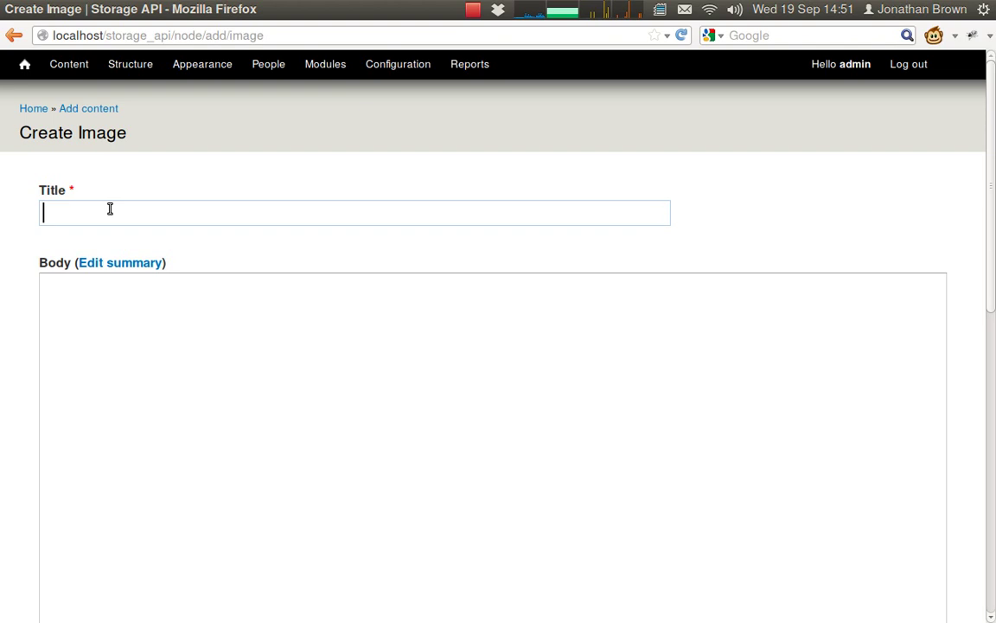
pyautogui.write('Test')
pyautogui.click(200, 185)
pyautogui.scroll(-5, 349, 304)
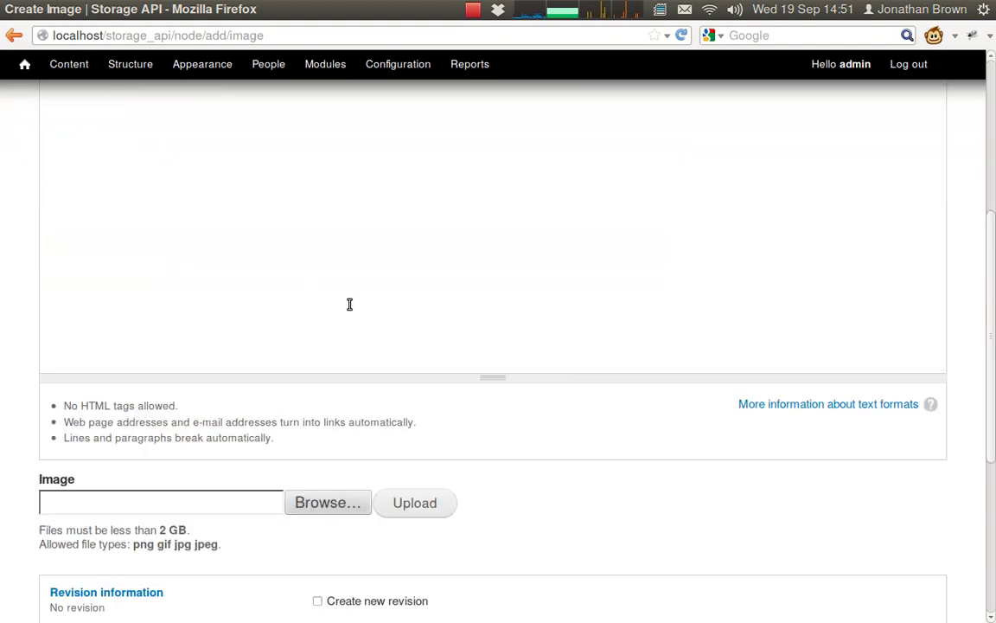
pyautogui.scroll(-4, 349, 311)
# Attach and upload Clockwork Bunny - Imgur.jpg, then save the Test post
pyautogui.click(344, 328)
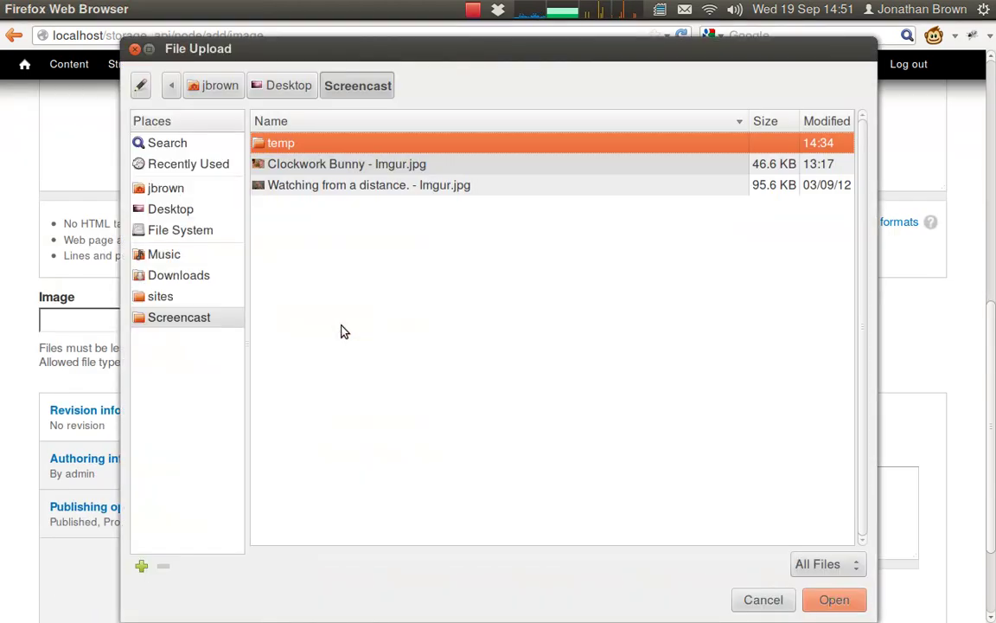
pyautogui.click(345, 164)
pyautogui.click(832, 599)
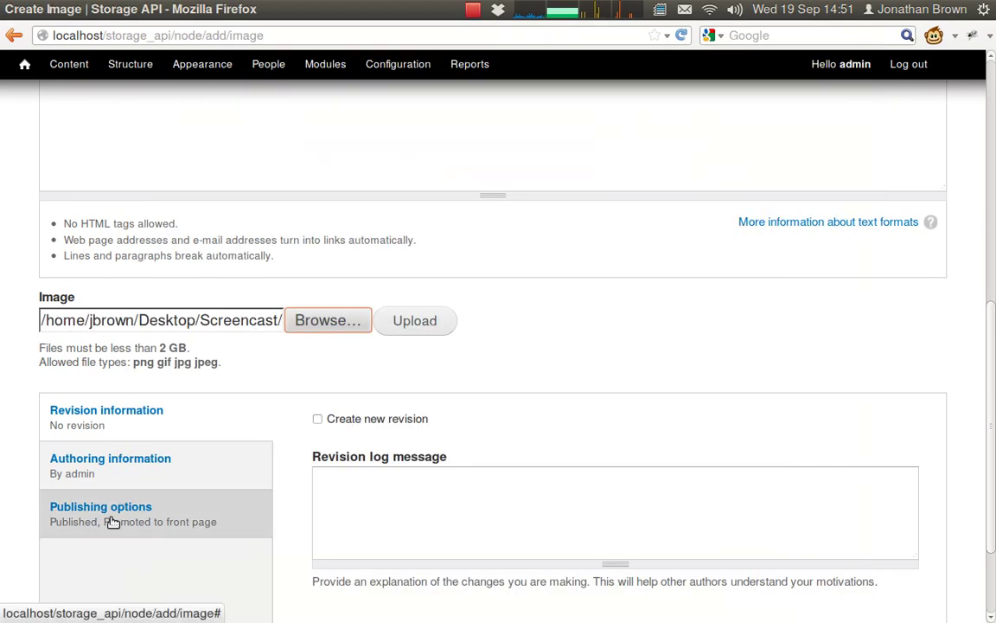
pyautogui.scroll(-1, 80, 518)
pyautogui.click(415, 268)
pyautogui.scroll(-2, 69, 424)
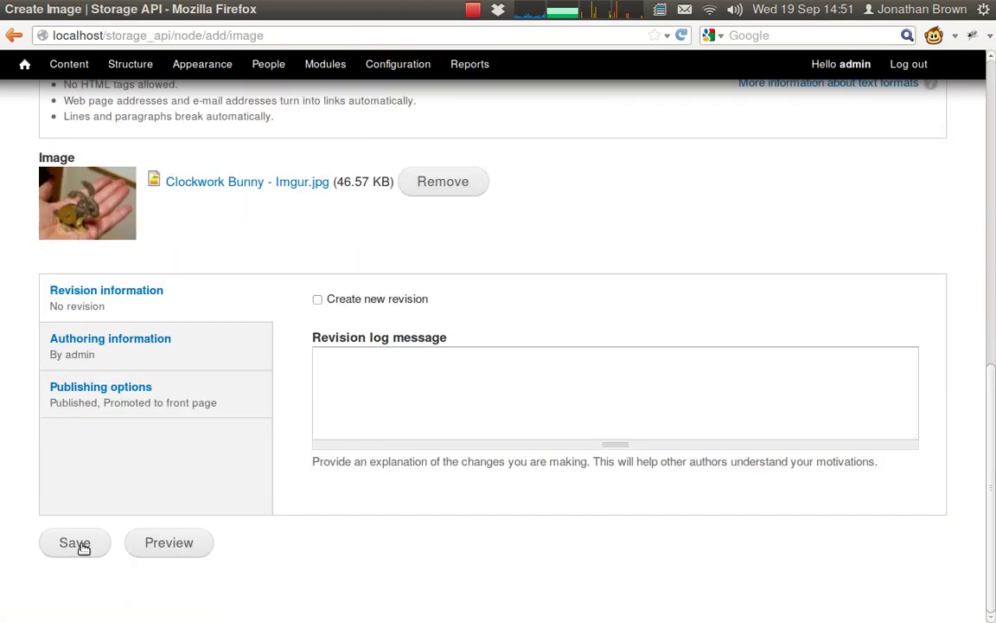
pyautogui.click(76, 543)
# View the posted image file on its own and select its web address
pyautogui.scroll(-3, 222, 357)
pyautogui.rightClick(248, 275)
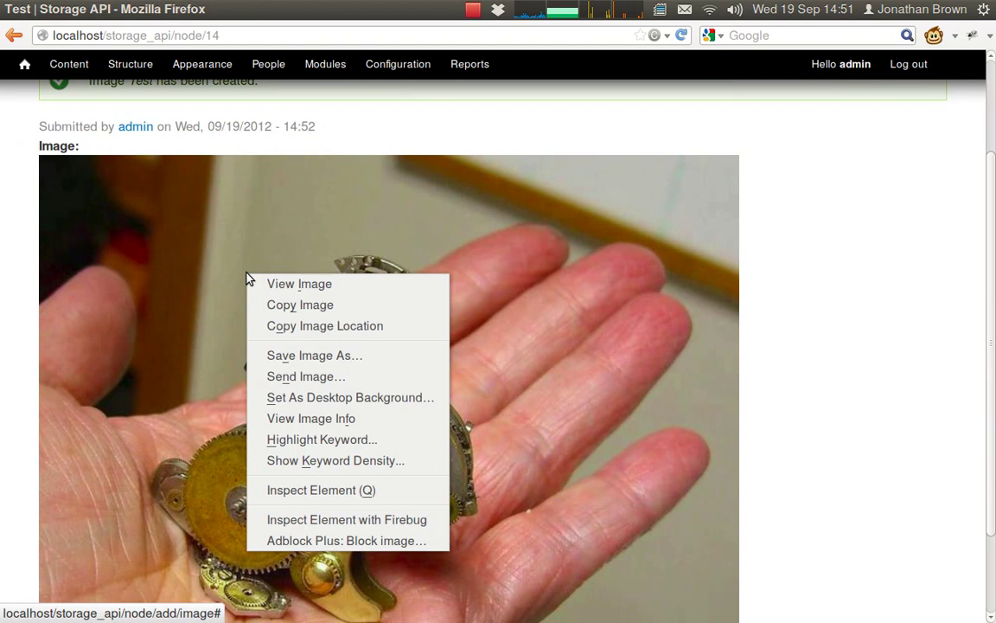
pyautogui.click(299, 284)
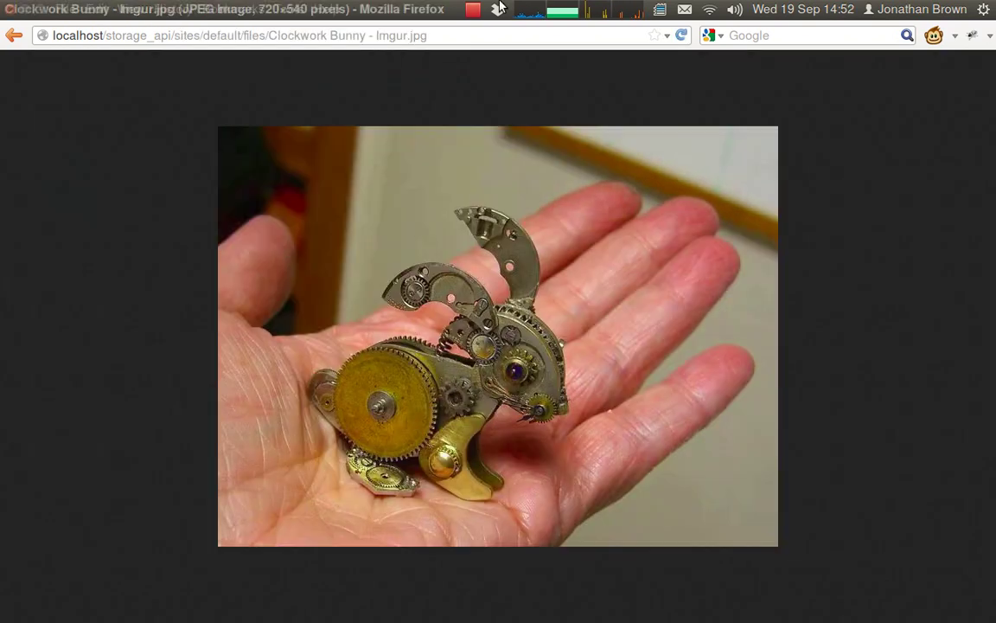
pyautogui.click(480, 35)
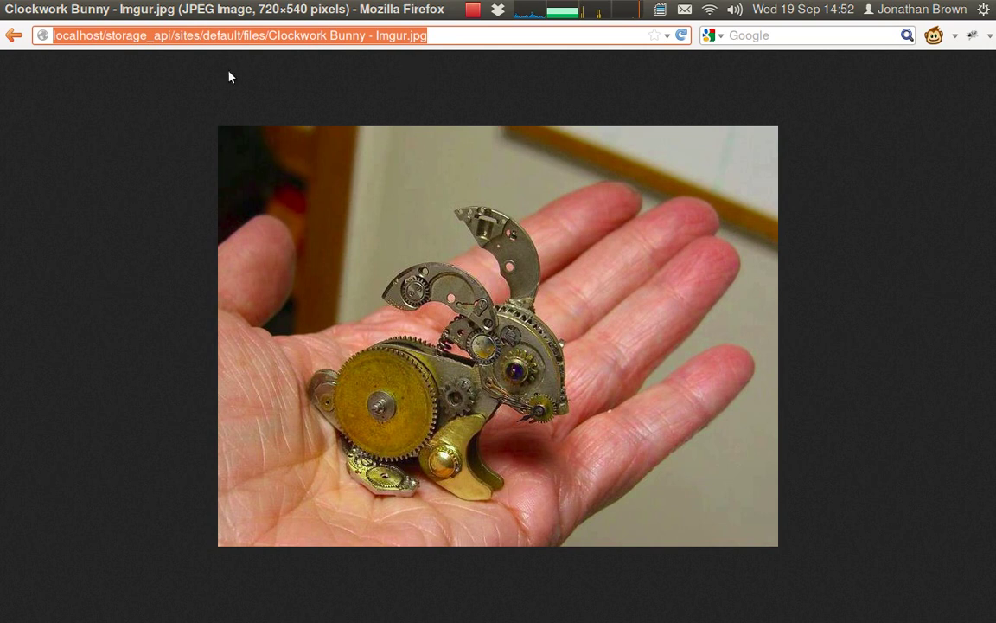
# Start another Image post titled 'Test2'
pyautogui.click(17, 36)
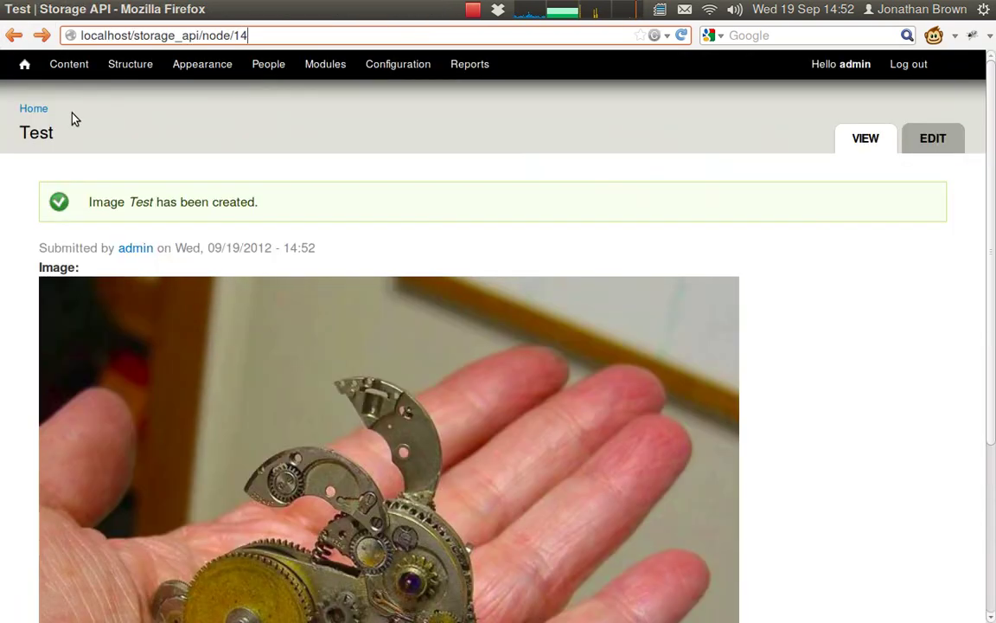
pyautogui.click(68, 64)
pyautogui.click(99, 199)
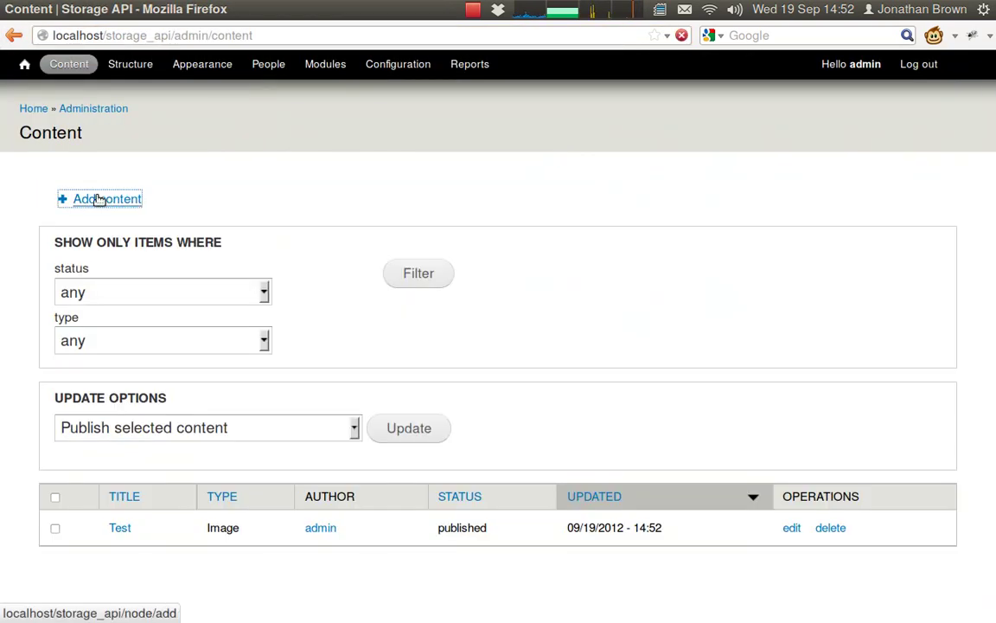
pyautogui.click(136, 212)
pyautogui.write('Tes')
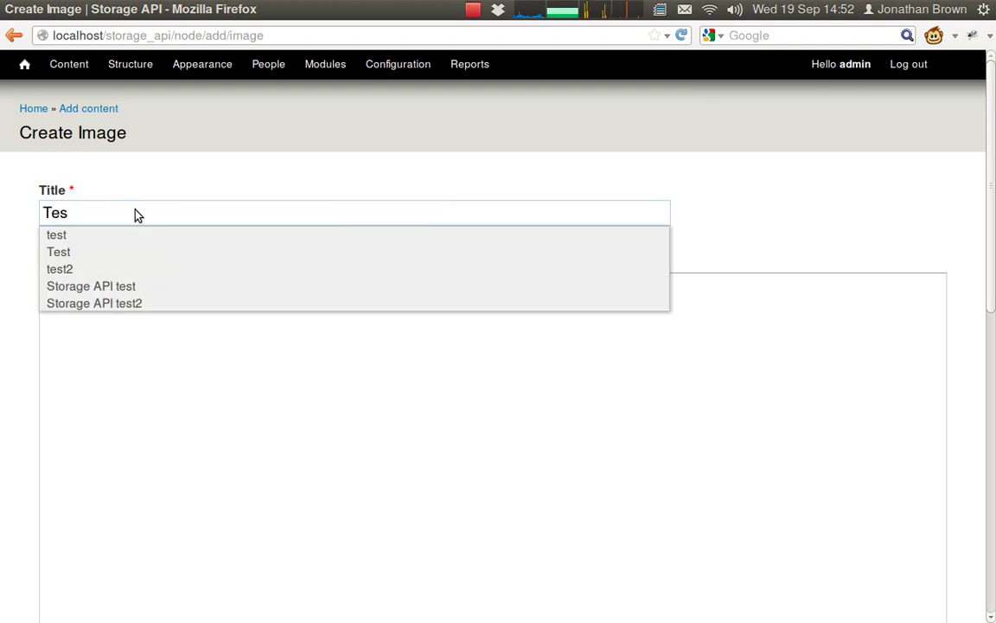
pyautogui.press('Down')
pyautogui.press('Down')
pyautogui.press('Down')
pyautogui.press('BackSpace')
pyautogui.write('st2')
pyautogui.click(328, 385)
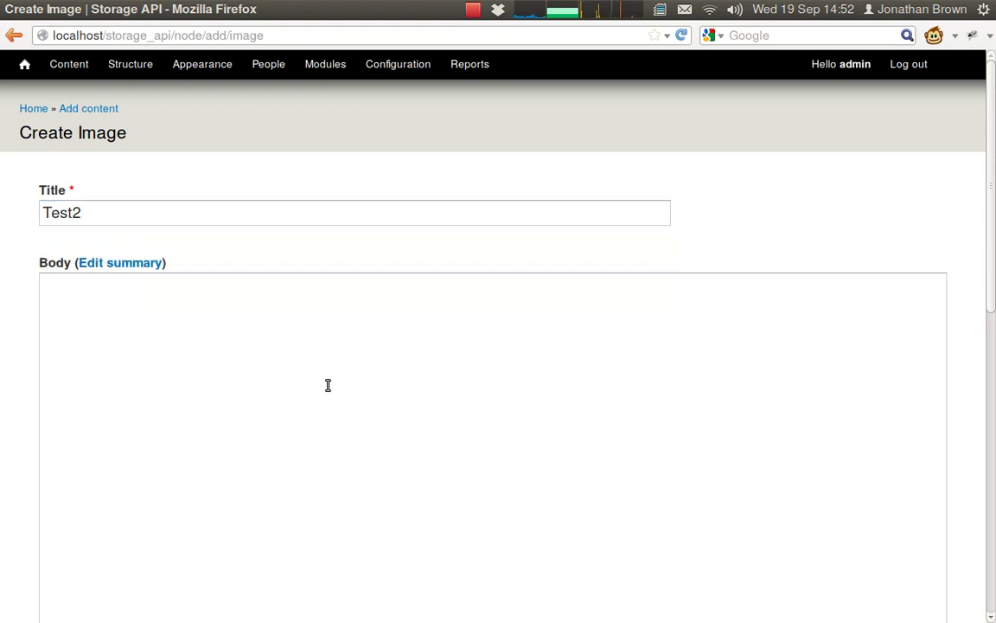
# Upload the same Clockwork Bunny - Imgur.jpg image and save the Test2 post
pyautogui.scroll(-10, 328, 385)
pyautogui.click(309, 192)
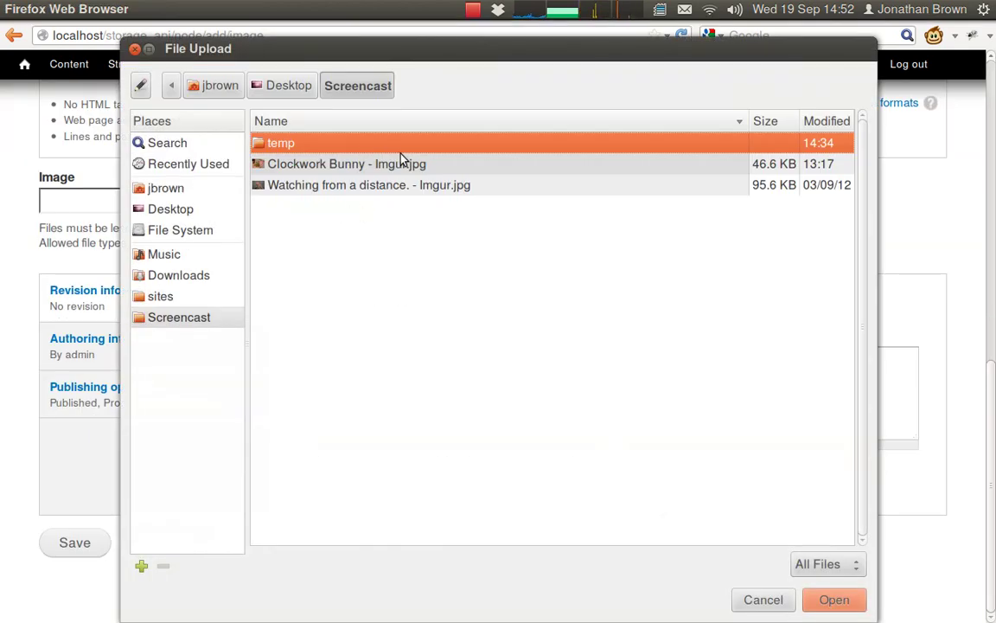
pyautogui.click(400, 163)
pyautogui.click(835, 600)
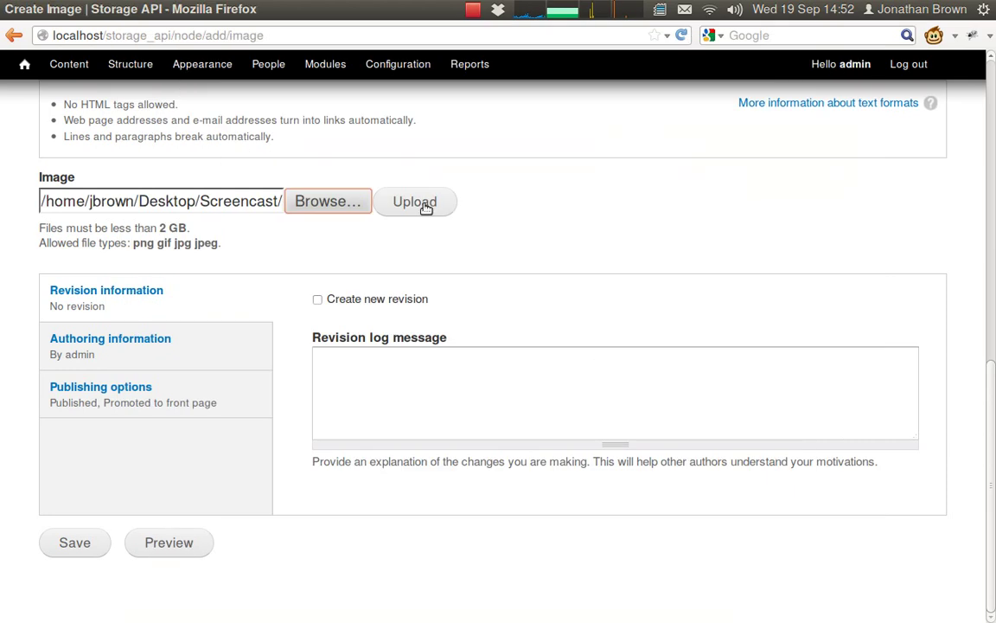
pyautogui.click(424, 203)
pyautogui.click(69, 546)
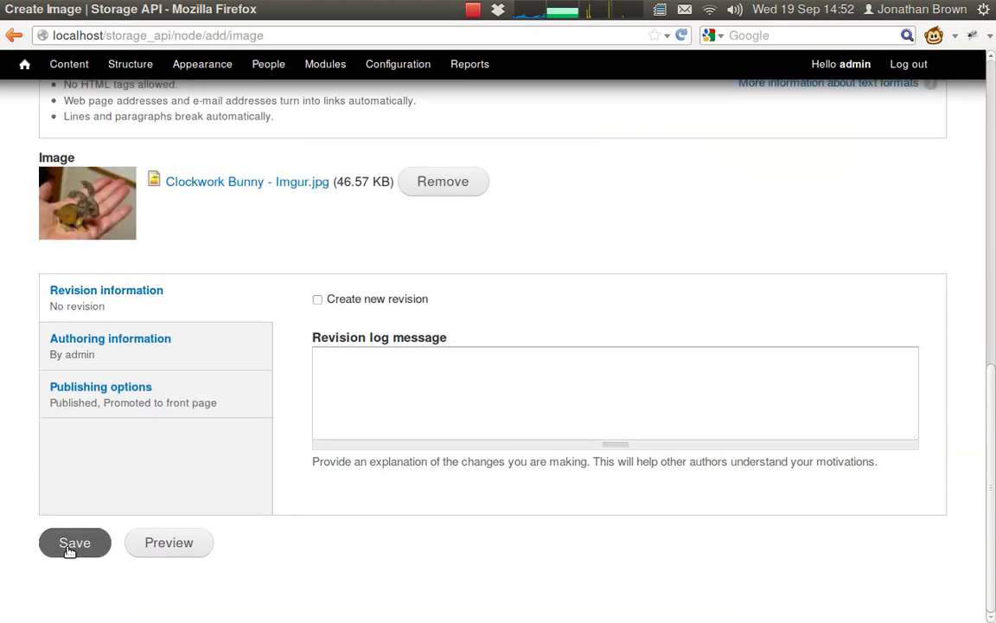
# View the Test2 image file and mark the Imgur_0.jpg part of its address
pyautogui.scroll(-2, 218, 289)
pyautogui.rightClick(239, 339)
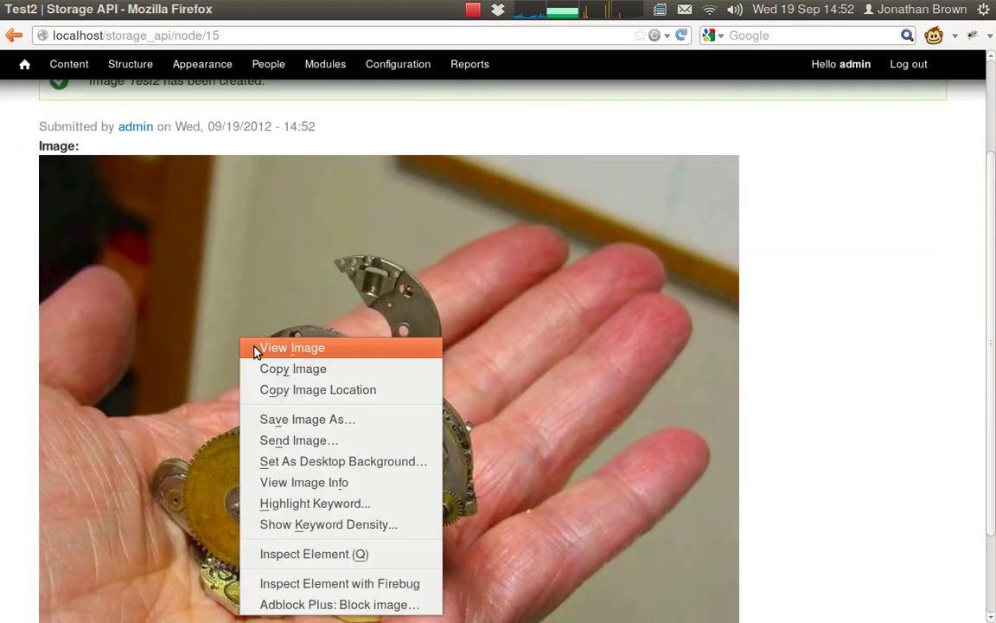
pyautogui.click(256, 349)
pyautogui.moveTo(467, 36)
pyautogui.mouseDown()
pyautogui.moveTo(374, 33)
pyautogui.moveTo(469, 35)
pyautogui.mouseUp()
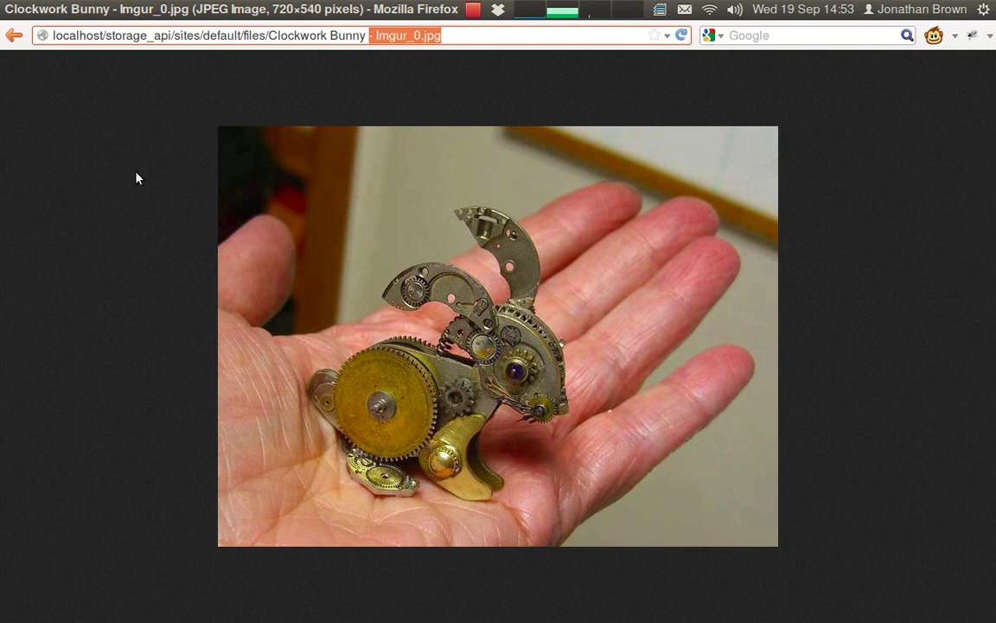
# Set the Image field's upload destination back to the storage class (Everything) and save it
pyautogui.hotkey('alt', 'Left')
pyautogui.click(64, 75)
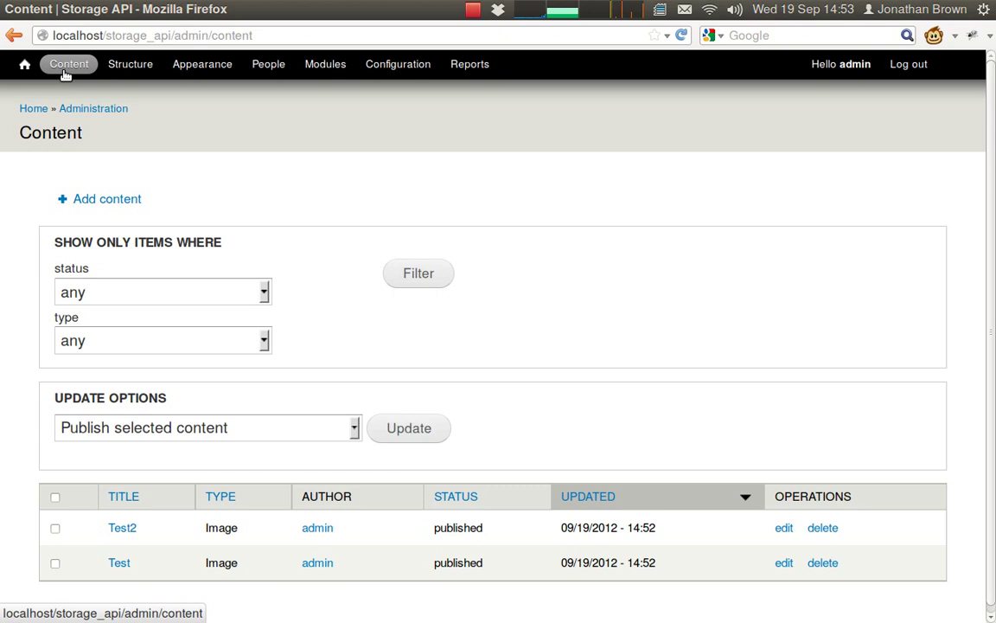
pyautogui.click(146, 66)
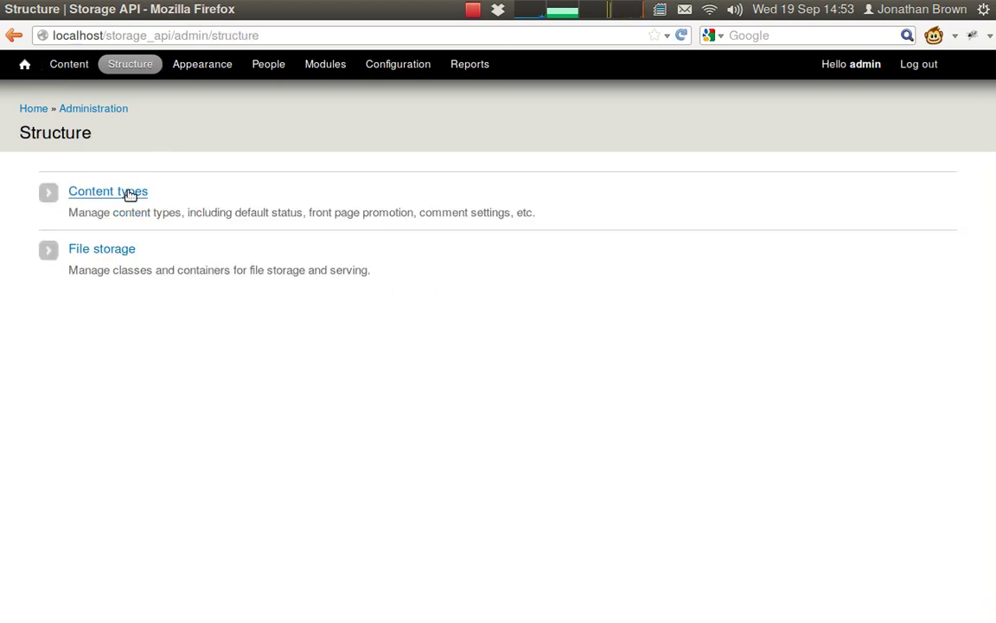
pyautogui.click(129, 194)
pyautogui.click(486, 275)
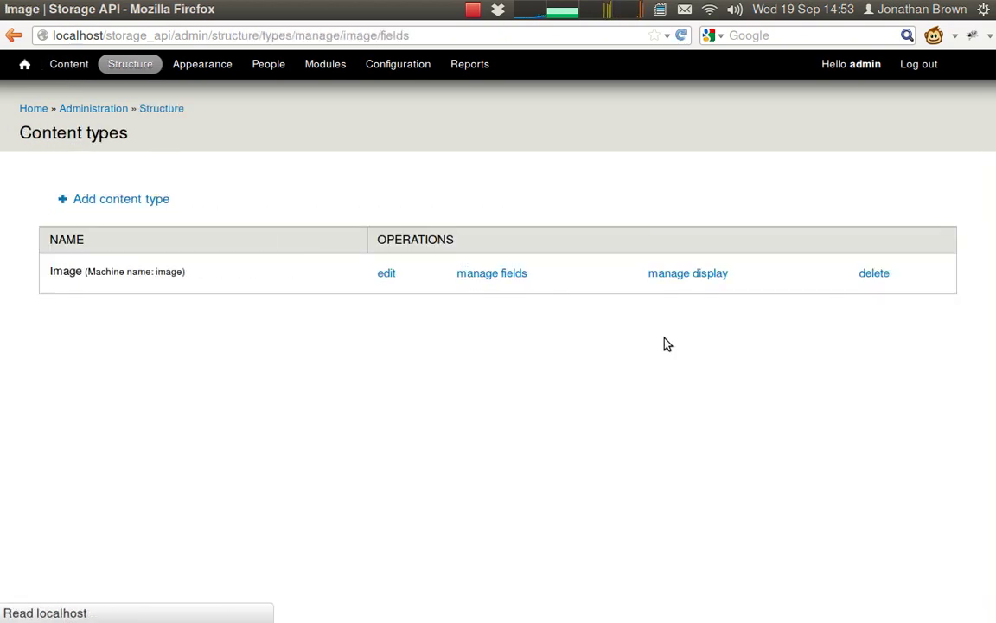
pyautogui.click(859, 312)
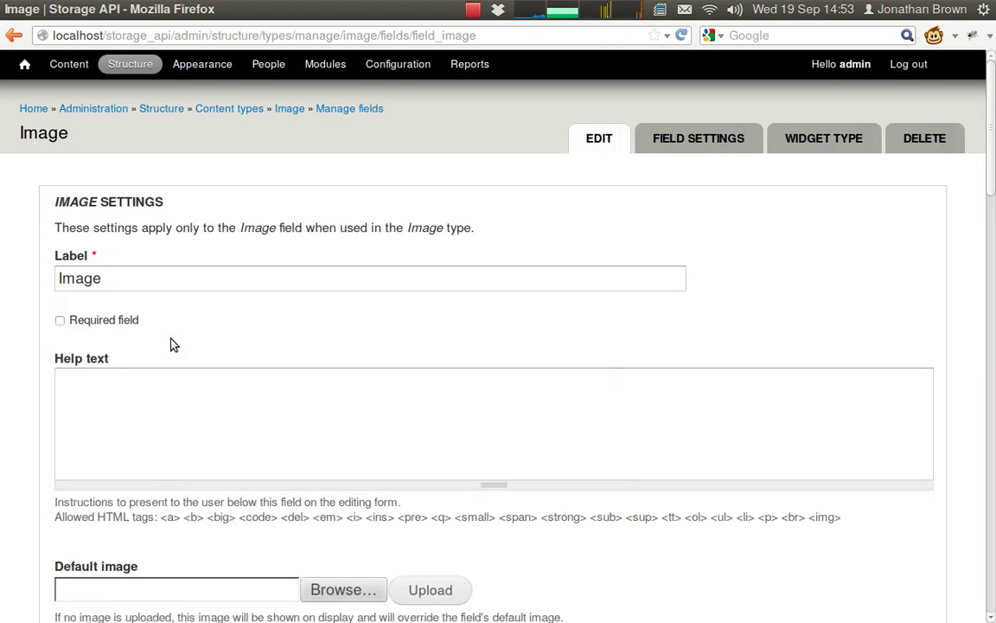
pyautogui.scroll(-20, 180, 330)
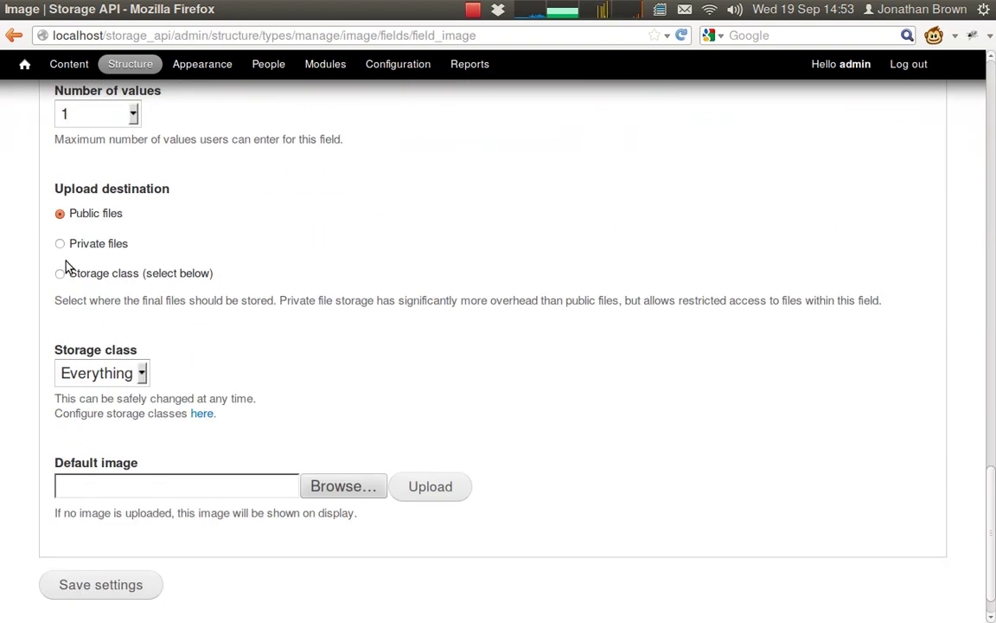
pyautogui.click(60, 273)
pyautogui.scroll(-1, 155, 432)
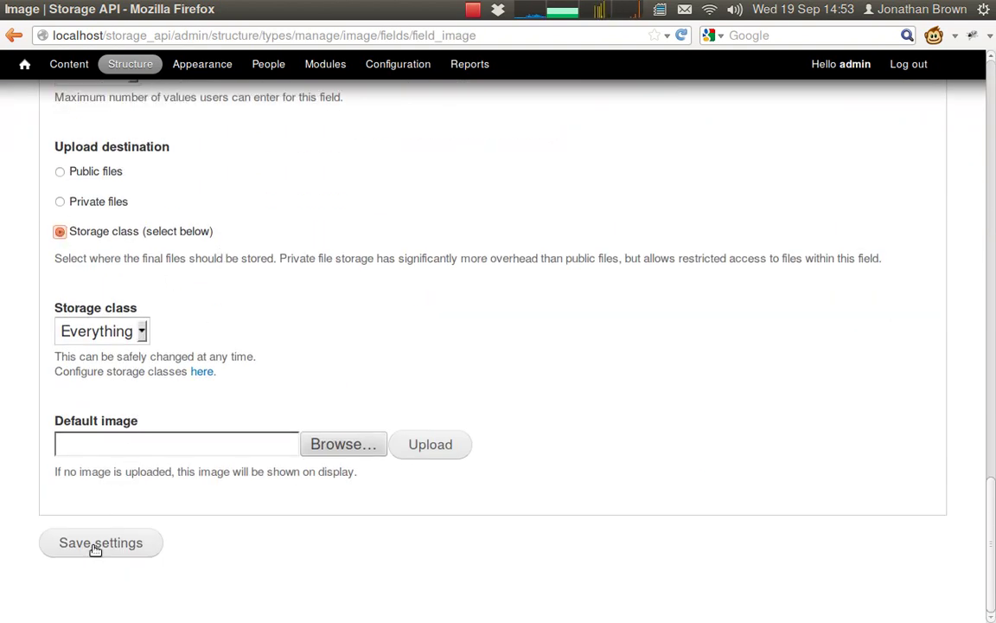
pyautogui.click(109, 545)
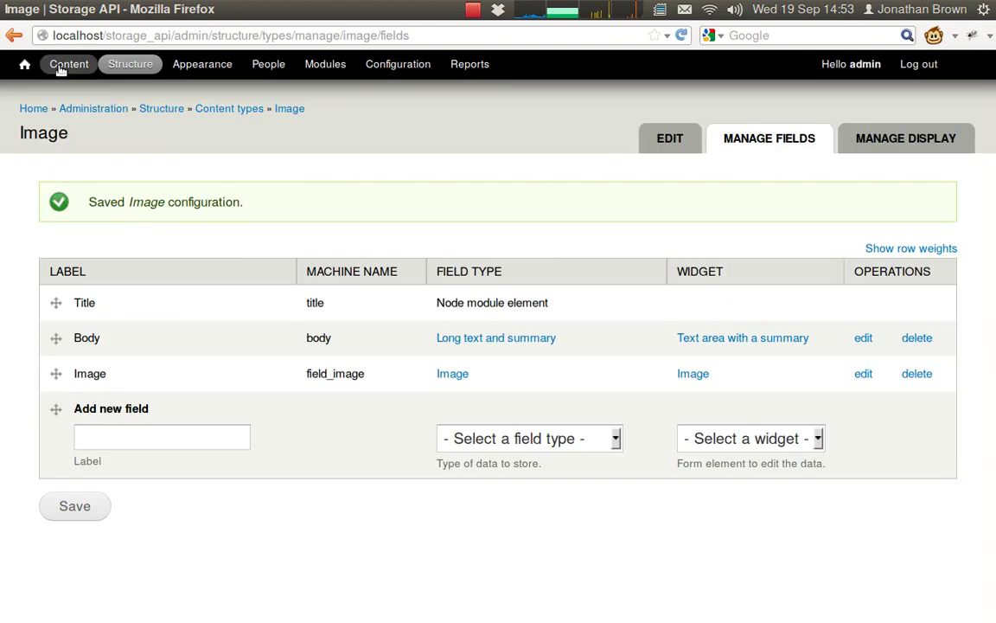
# Begin an Image node titled 'Storage API test' and pick Clockwork Bunny - Imgur.jpg as its image
pyautogui.click(78, 67)
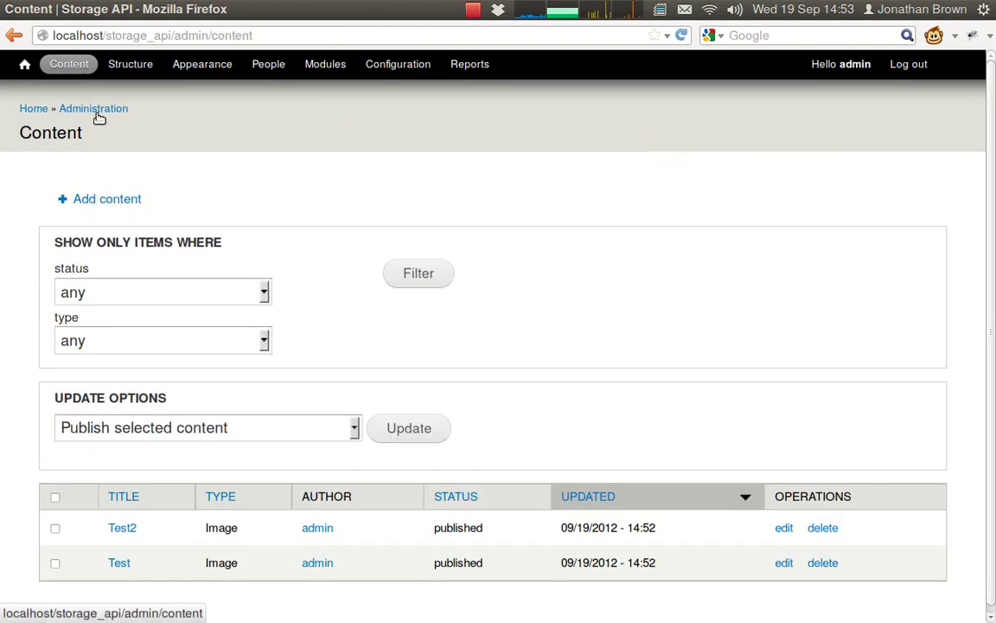
pyautogui.click(104, 200)
pyautogui.click(126, 208)
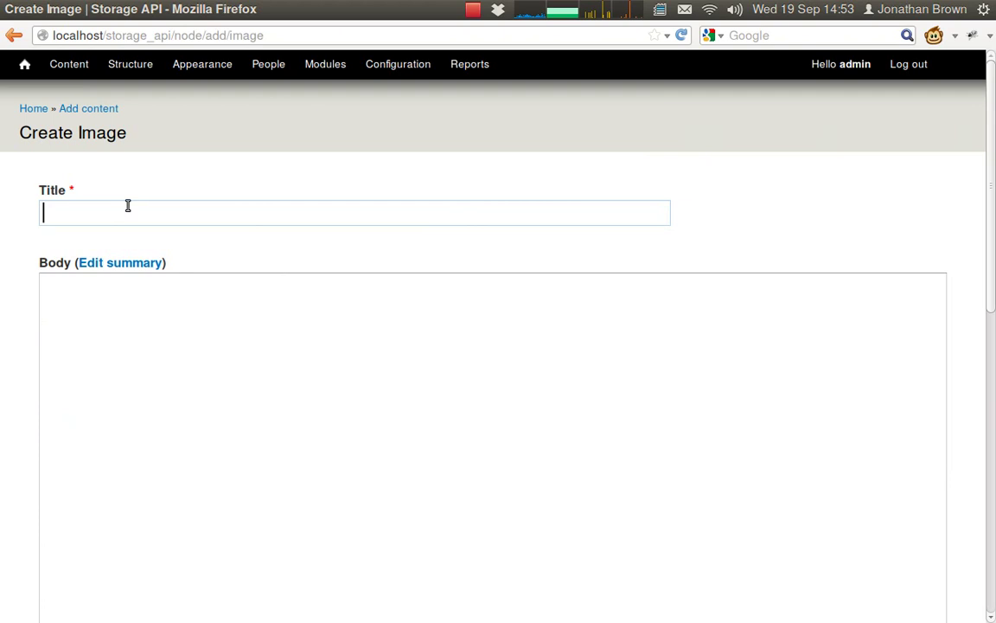
pyautogui.write('St')
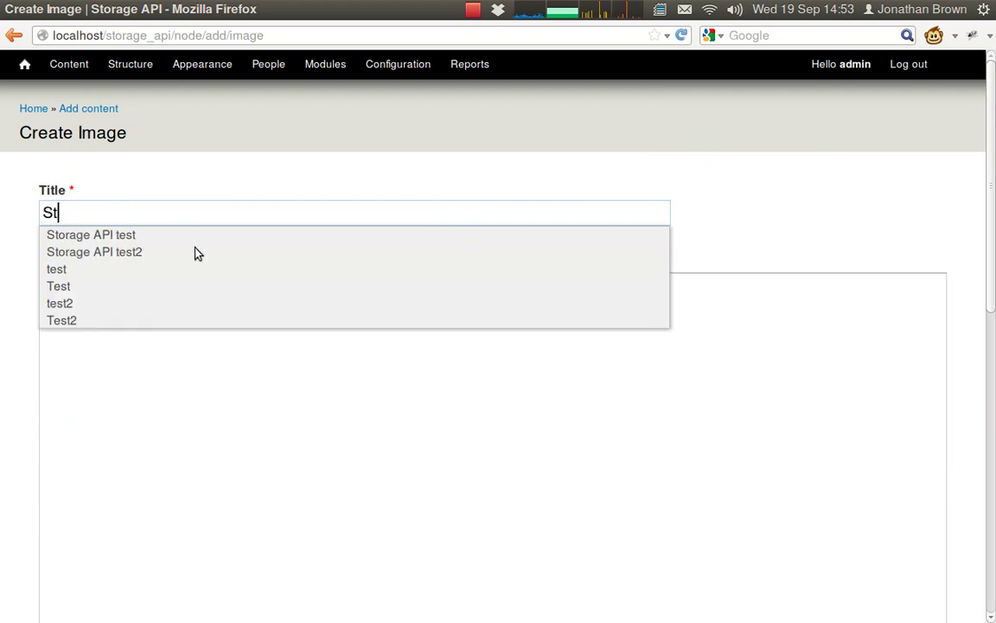
pyautogui.click(196, 237)
pyautogui.scroll(-10, 327, 240)
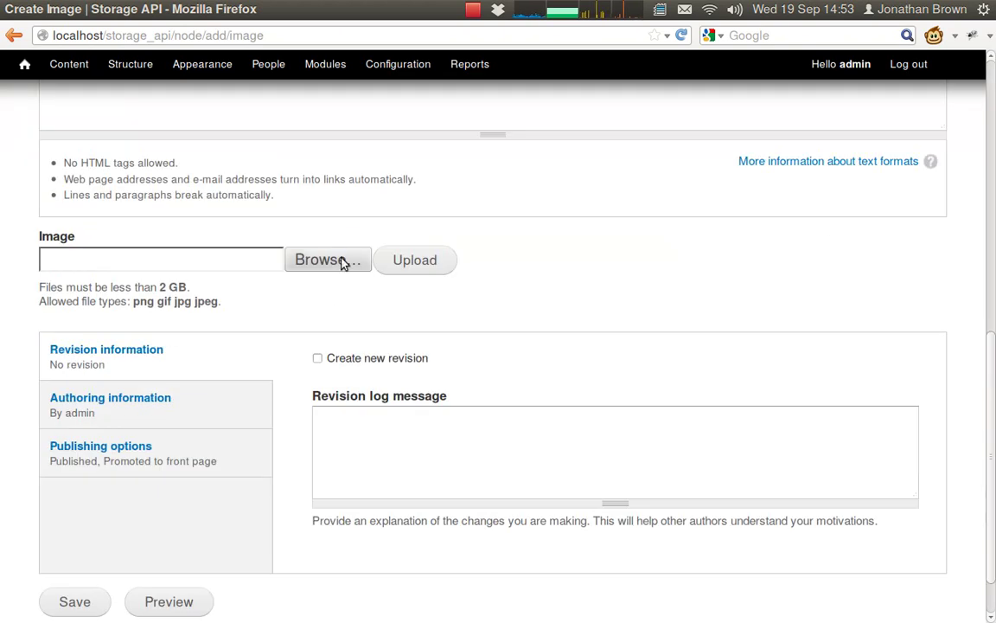
pyautogui.click(319, 259)
pyautogui.click(471, 170)
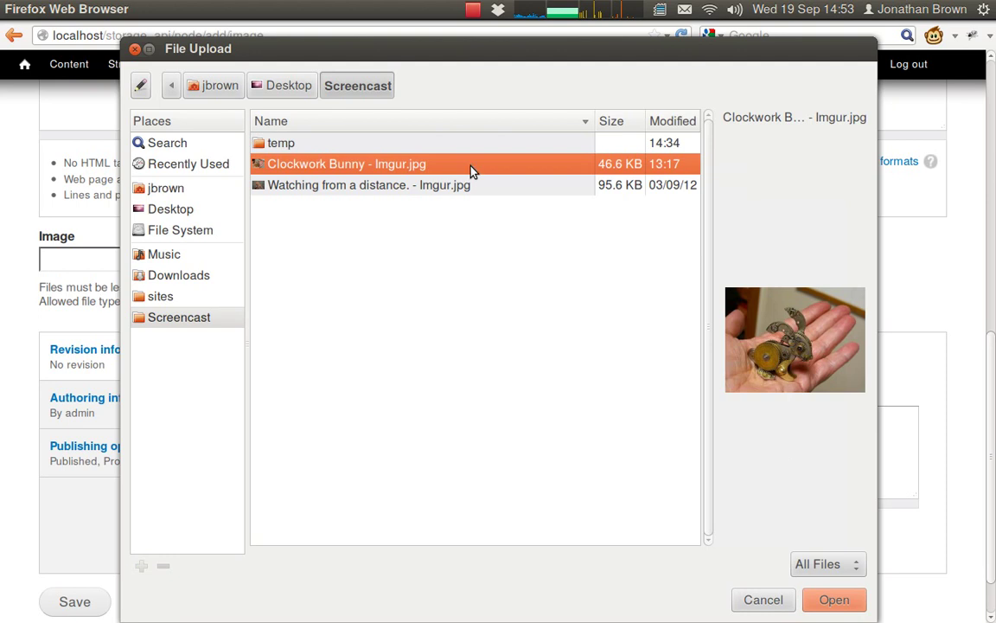
# Upload the chosen image and save the Storage API test node
pyautogui.click(829, 599)
pyautogui.click(438, 263)
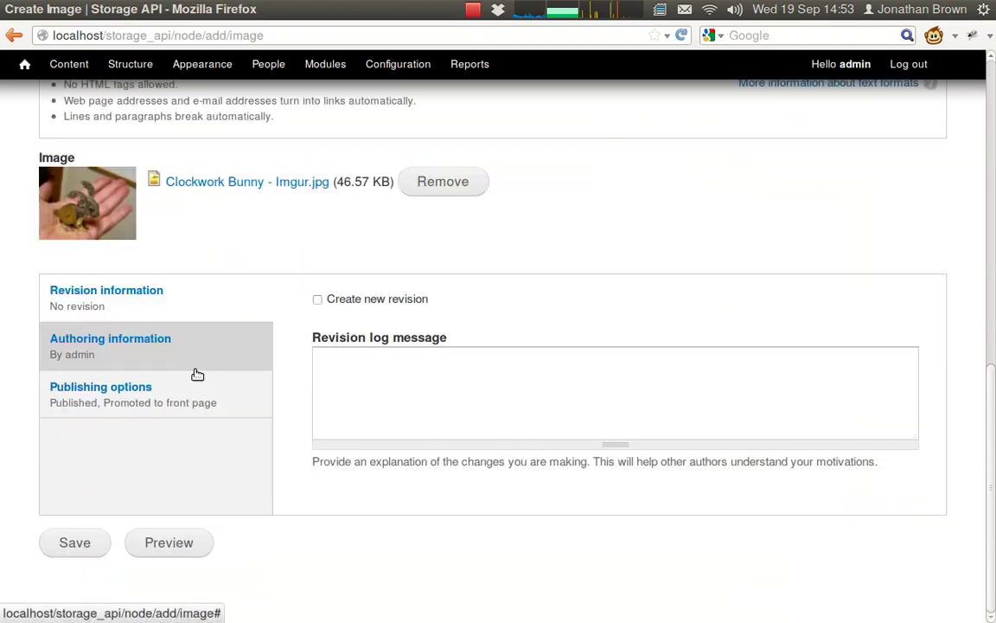
pyautogui.click(66, 541)
# Inspect the bunny image's source path under sites/default/files/storage, then close the inspector
pyautogui.scroll(-3, 271, 403)
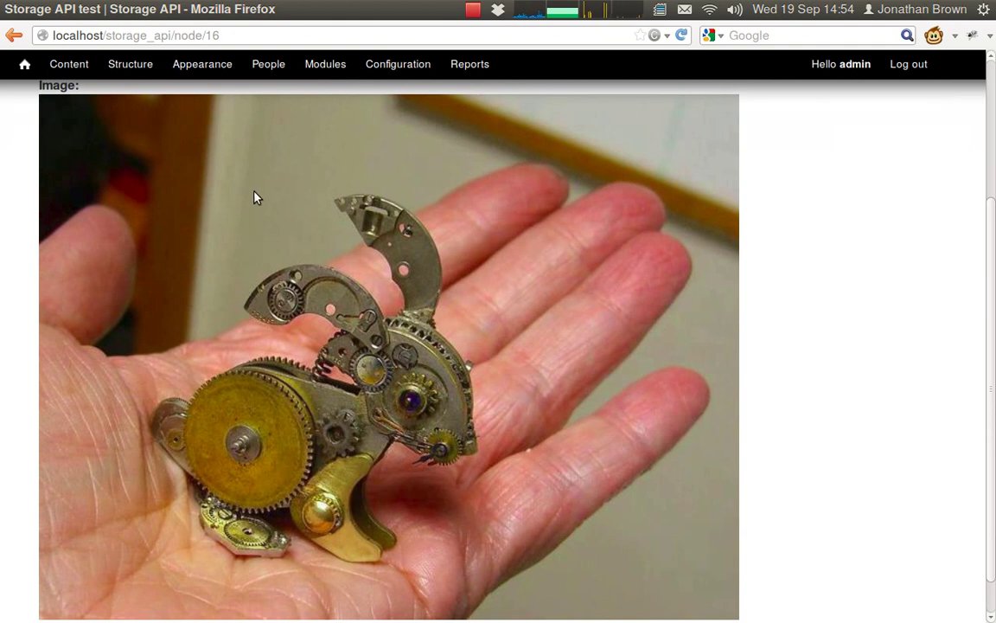
pyautogui.rightClick(307, 214)
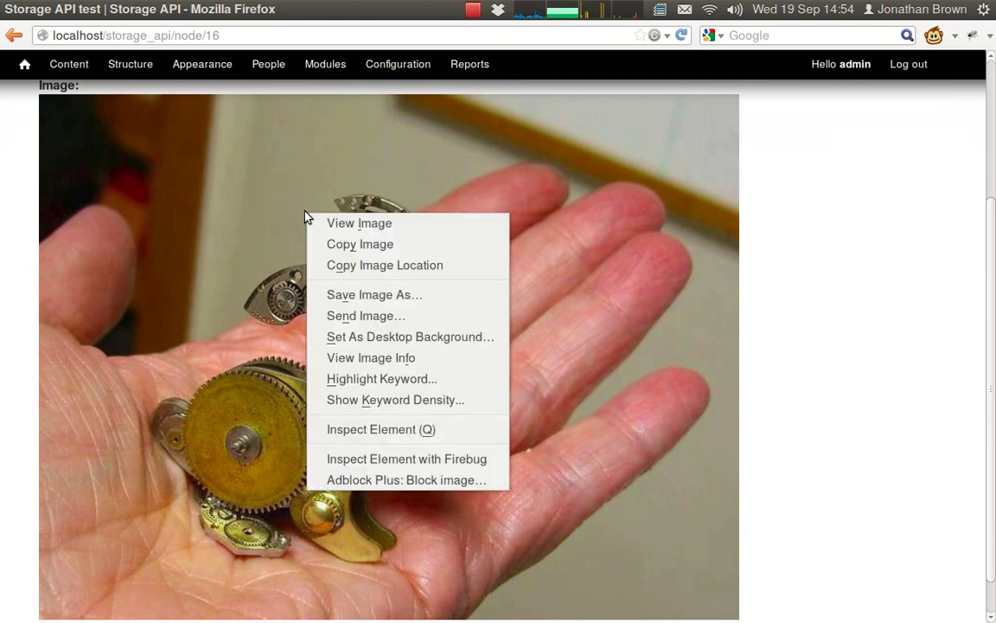
pyautogui.click(335, 226)
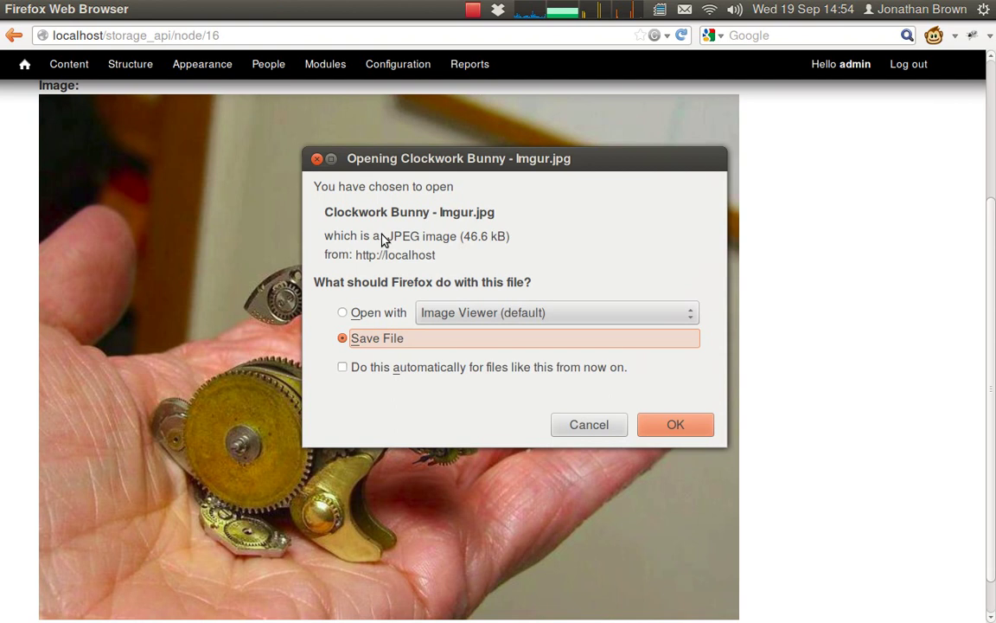
pyautogui.click(586, 425)
pyautogui.rightClick(397, 324)
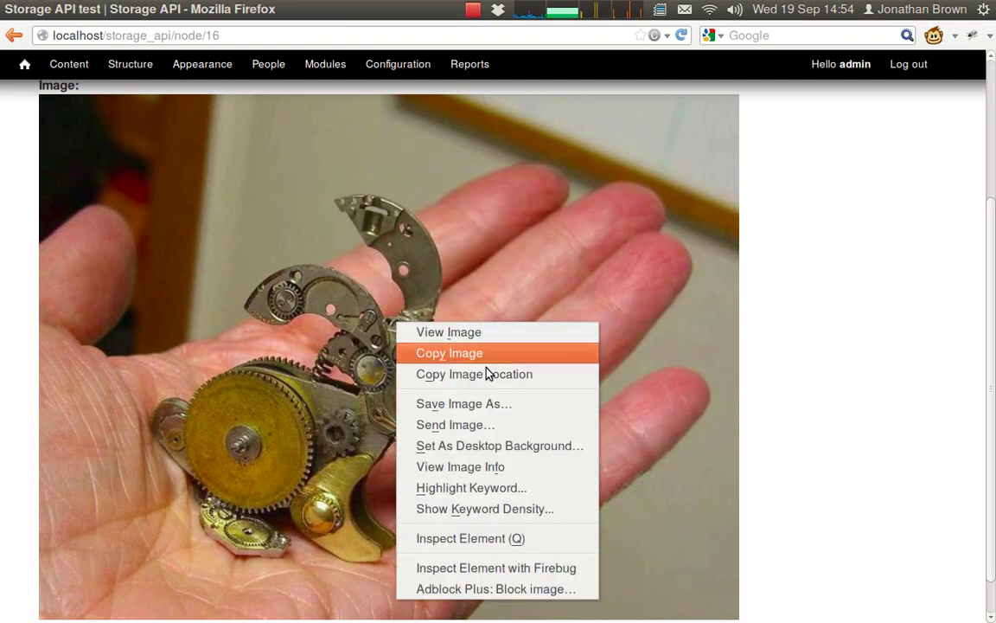
pyautogui.click(552, 568)
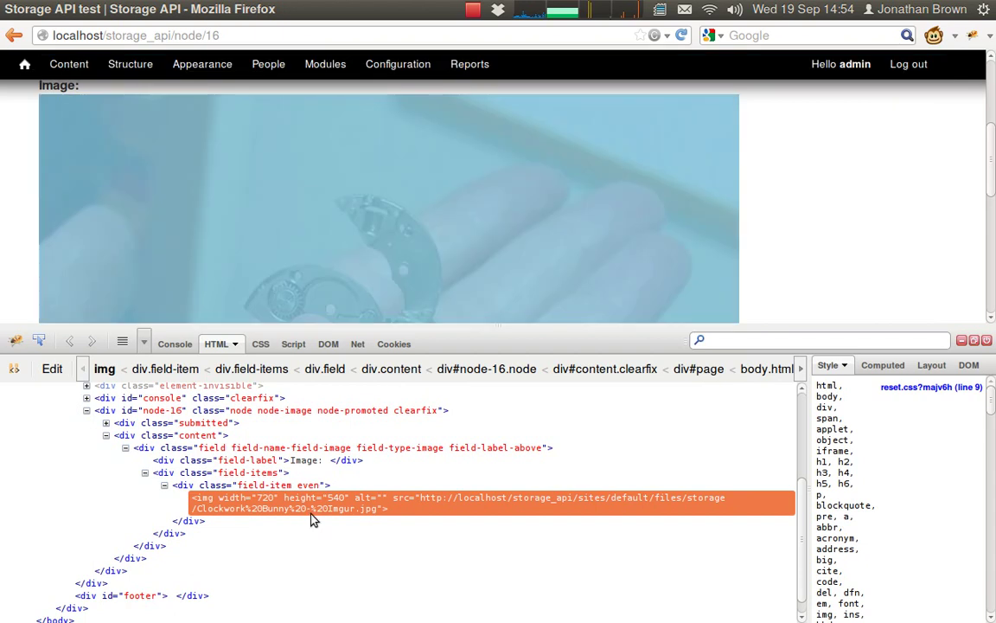
pyautogui.moveTo(309, 508)
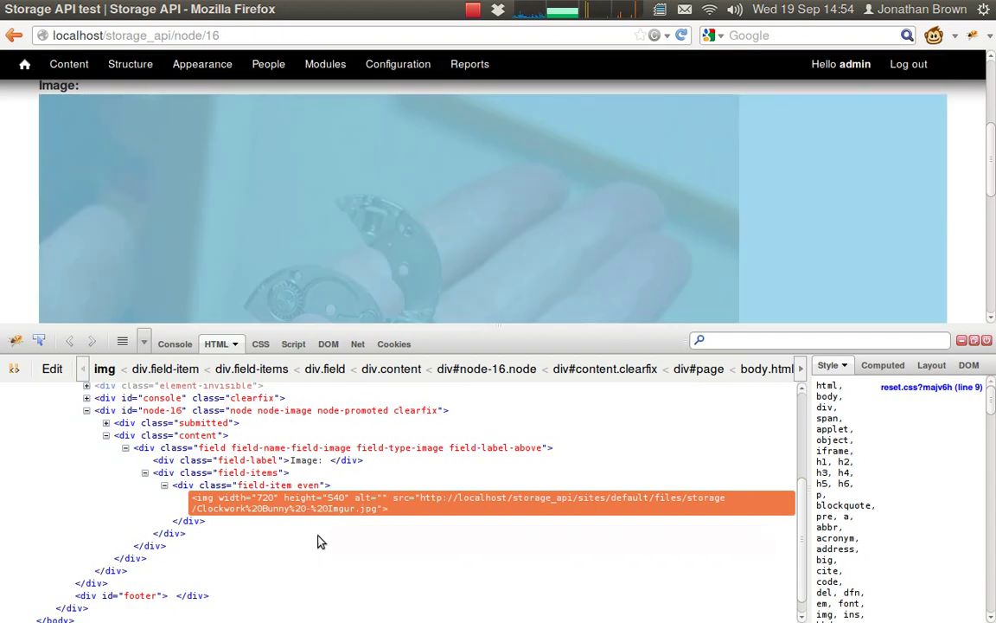
pyautogui.moveTo(702, 499)
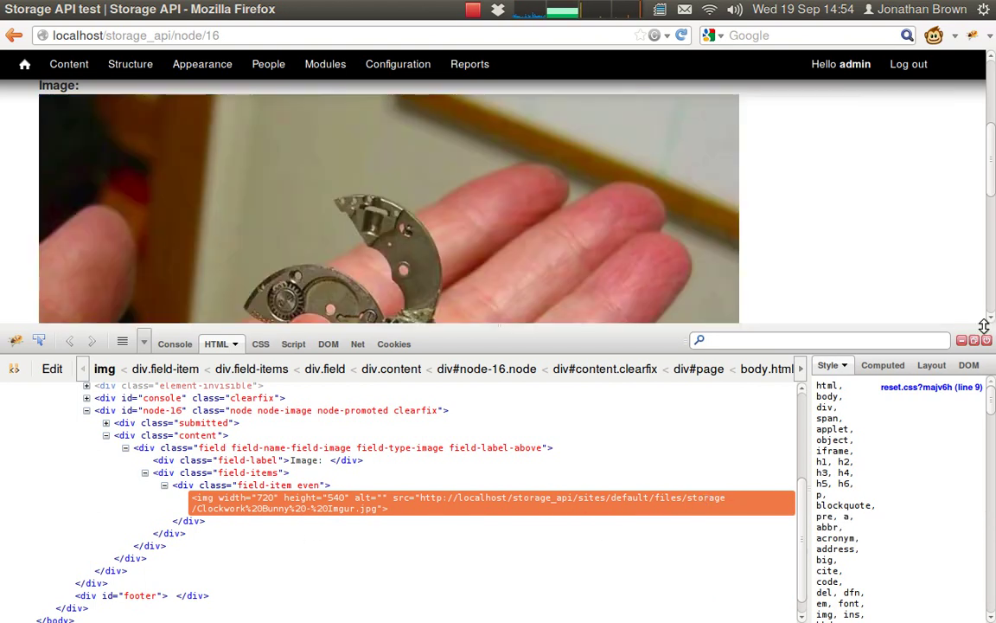
pyautogui.click(961, 340)
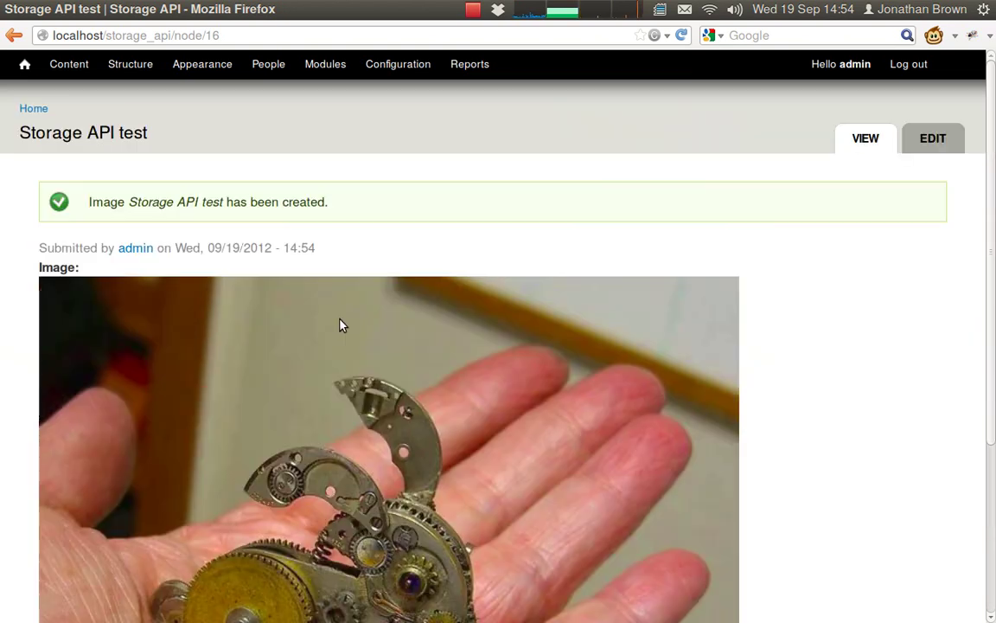
# Start another Image node titled 'Storage API test2'
pyautogui.click(76, 67)
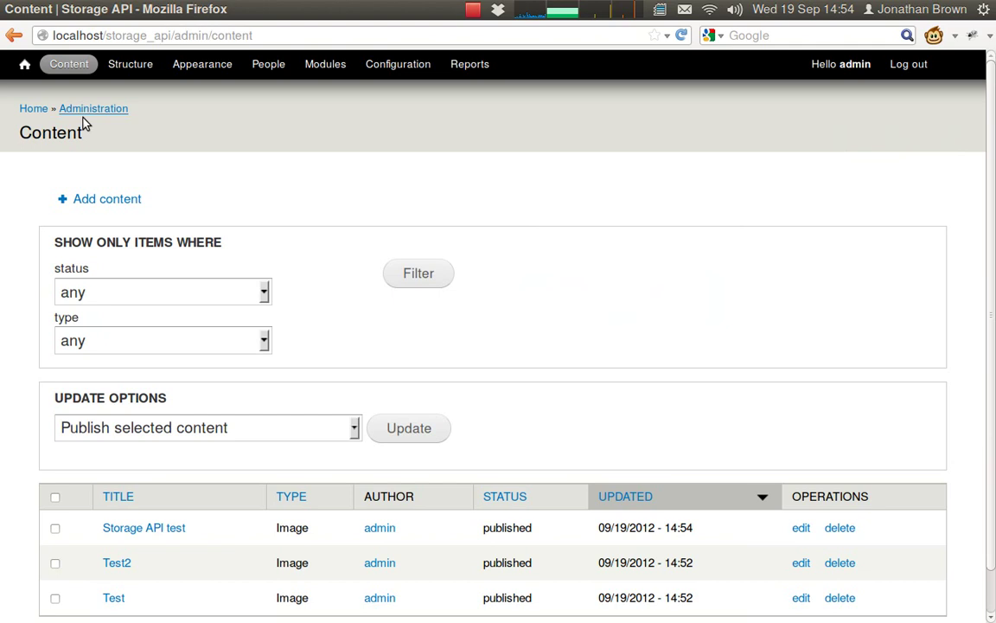
pyautogui.click(102, 201)
pyautogui.click(152, 223)
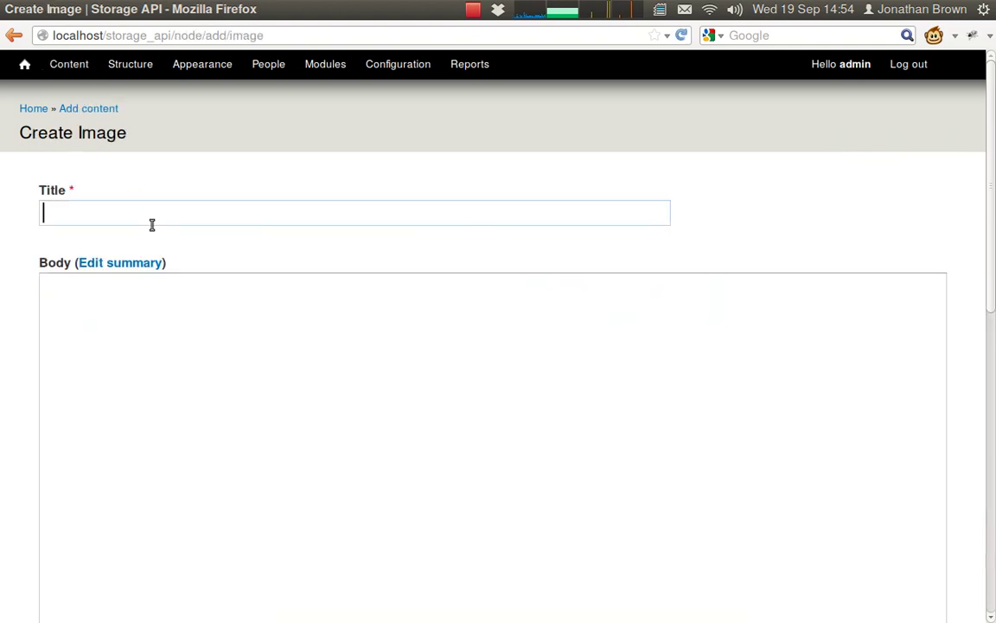
pyautogui.write('St')
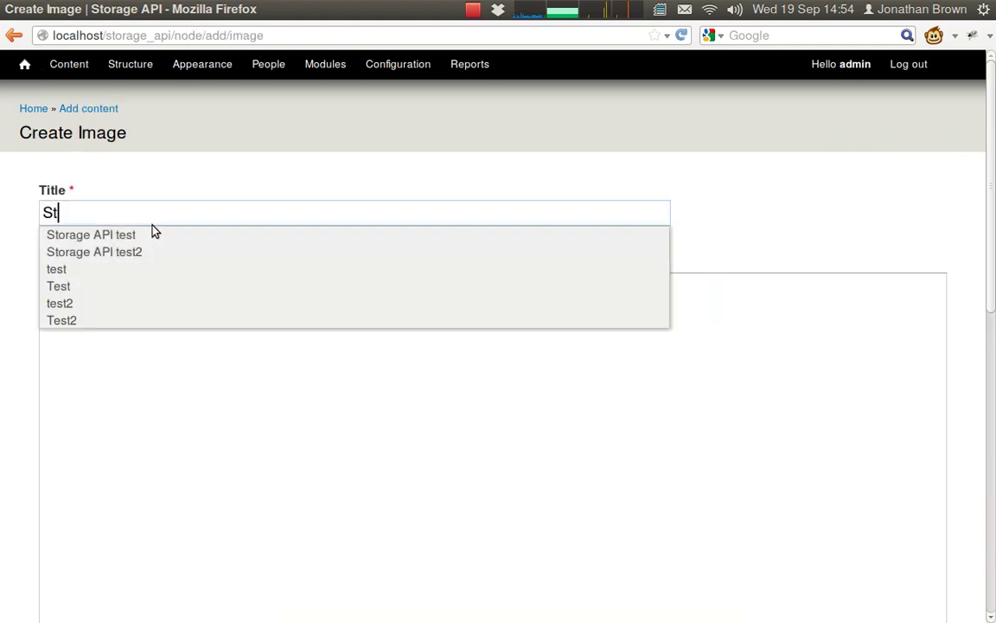
pyautogui.click(148, 253)
# Upload Clockwork Bunny - Imgur.jpg again and save the Storage API test2 node
pyautogui.scroll(-5, 312, 260)
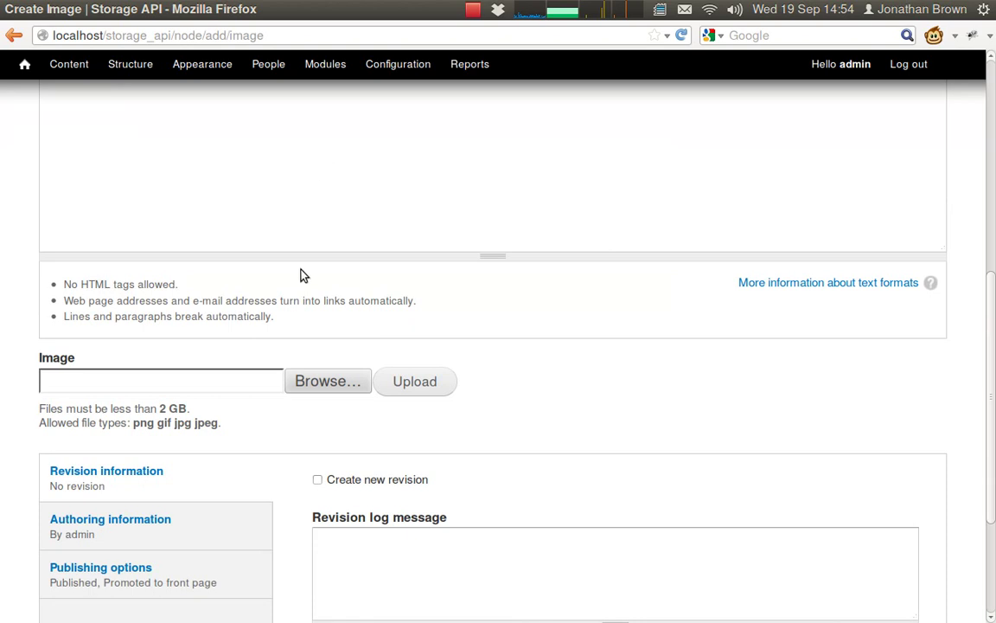
pyautogui.click(319, 386)
pyautogui.doubleClick(346, 163)
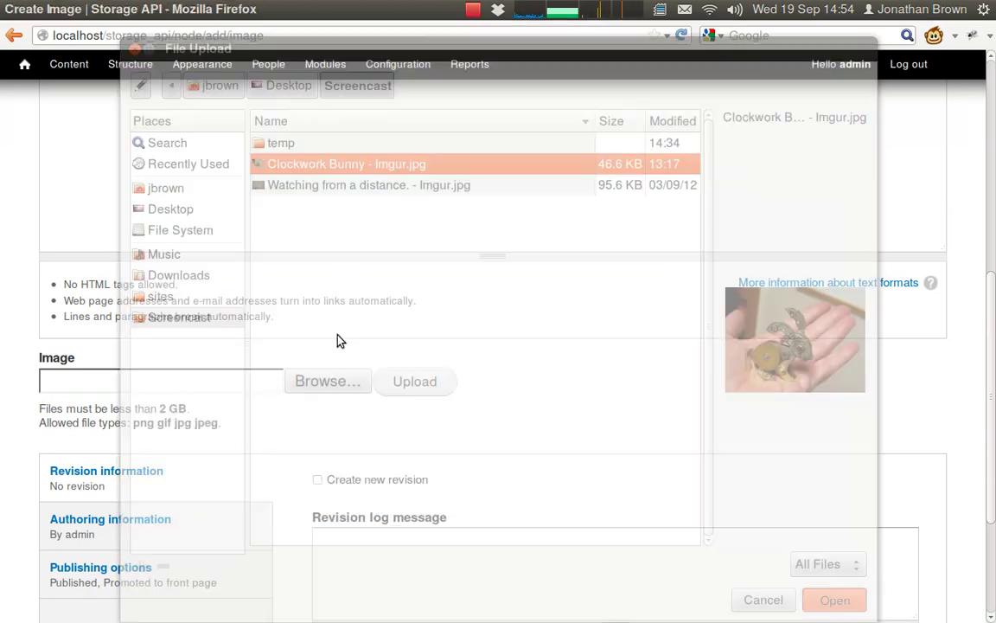
pyautogui.click(426, 383)
pyautogui.scroll(-4, 172, 355)
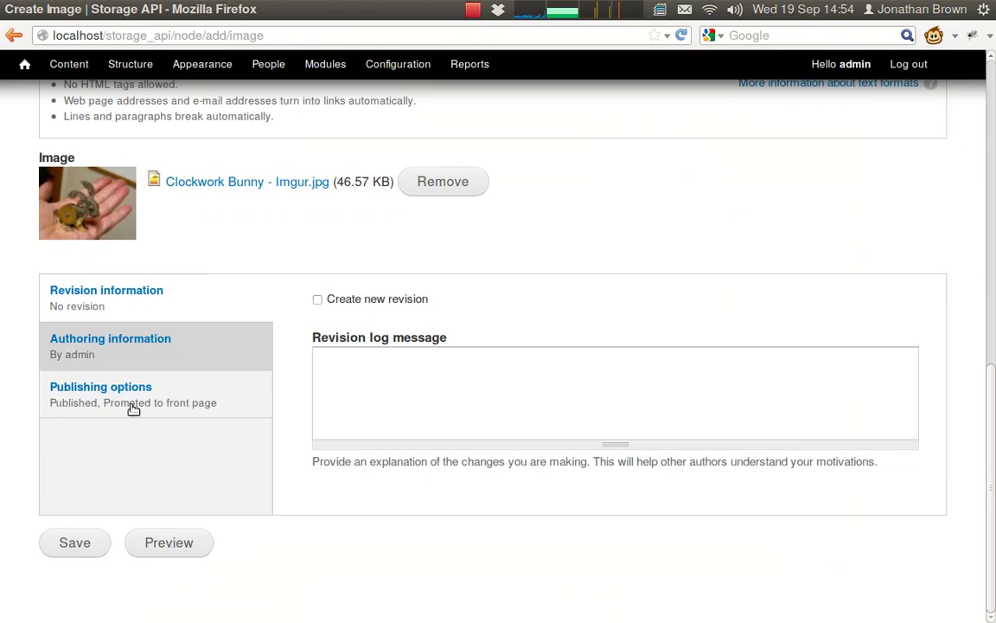
pyautogui.click(86, 542)
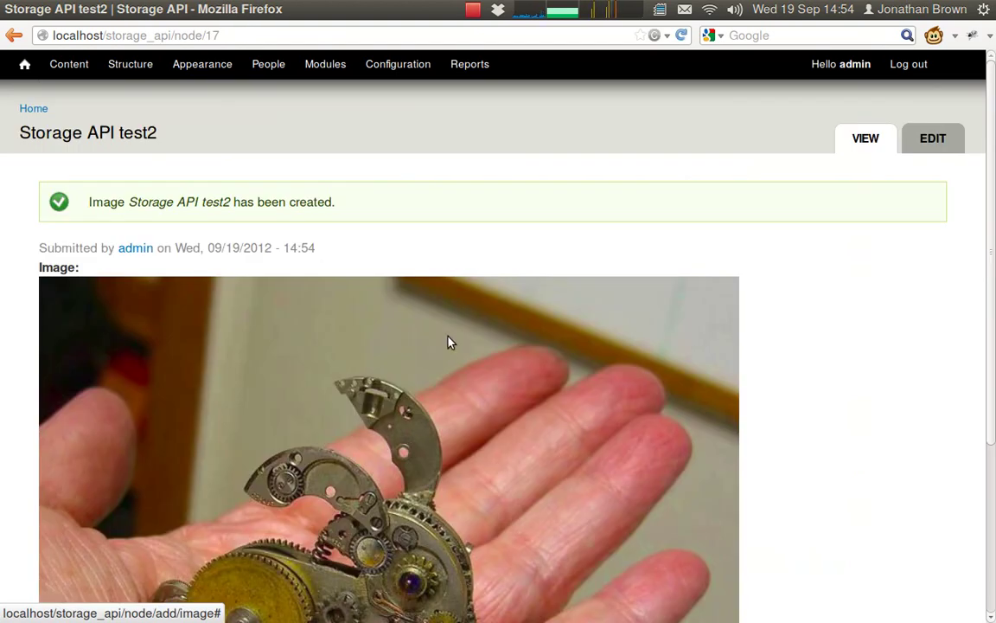
# Inspect the image's source path, storage/Clockwork Bunny - Imgur.jpg, and close the inspector
pyautogui.rightClick(324, 374)
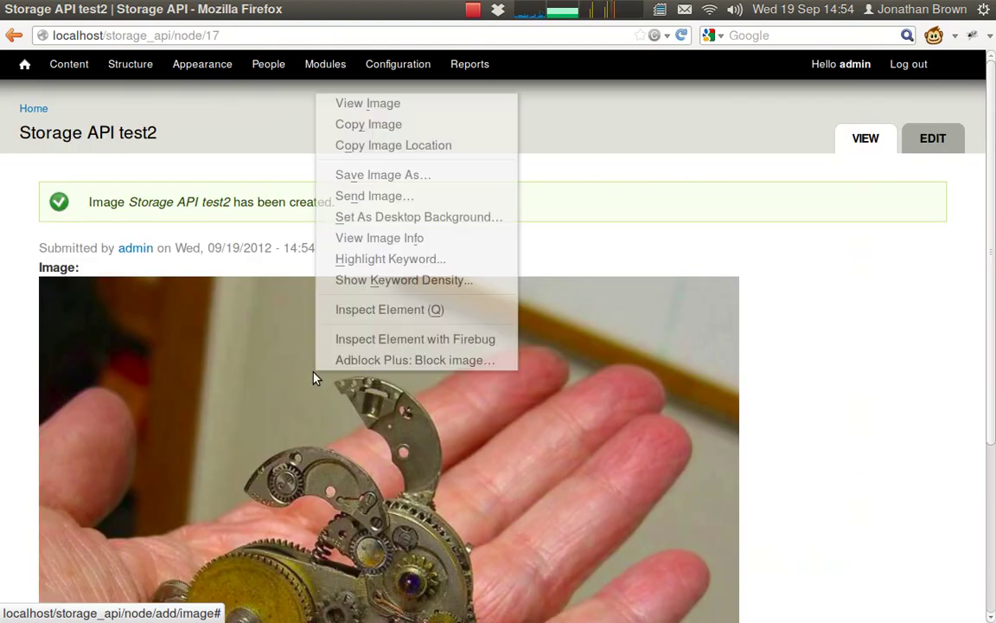
pyautogui.click(380, 347)
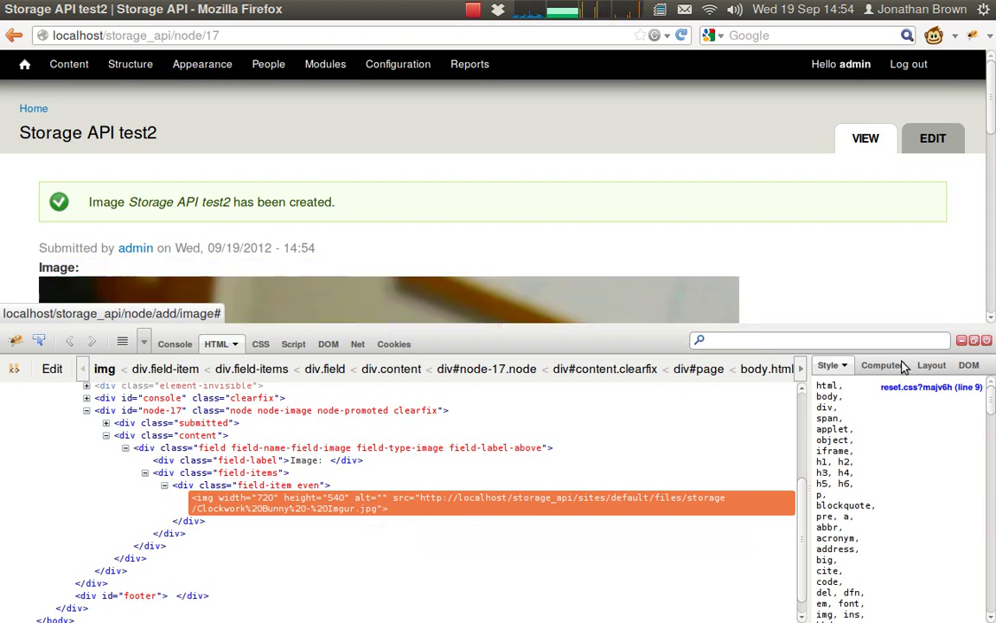
pyautogui.click(986, 342)
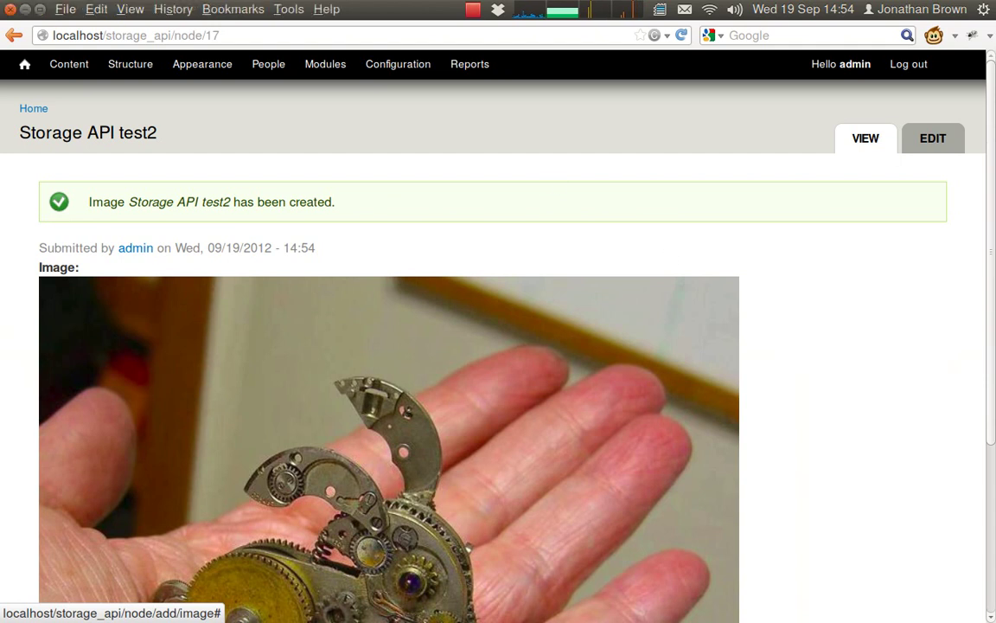
# Run tree in Terminal to list the files directory
pyautogui.hotkey('alt', 'Tab')
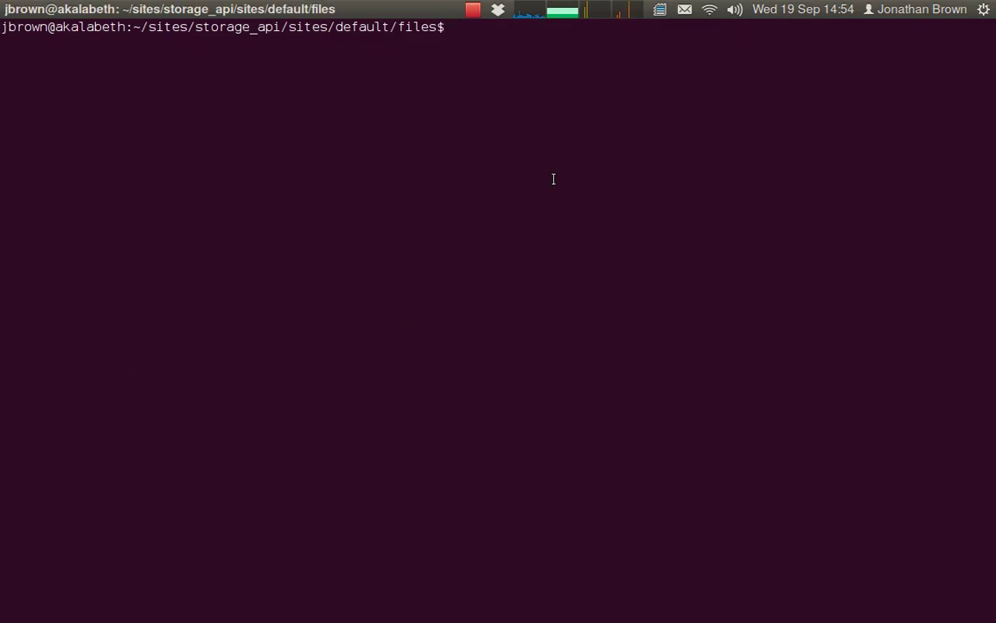
pyautogui.write('tree')
pyautogui.press('Return')
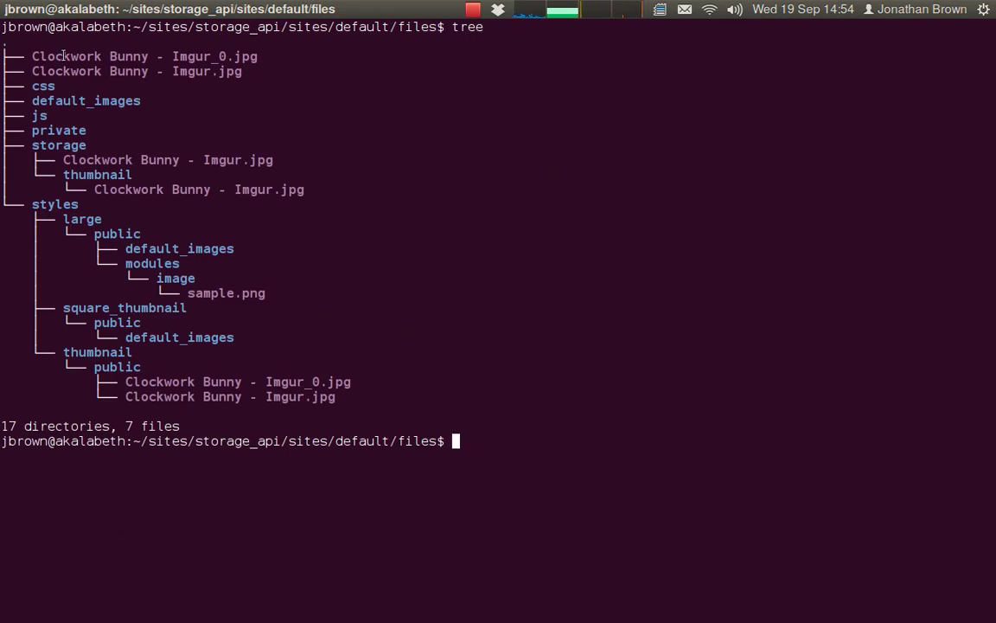
# Highlight the duplicate top-level Clockwork Bunny files versus the single copy in storage
pyautogui.moveTo(32, 49); pyautogui.dragTo(268, 66)
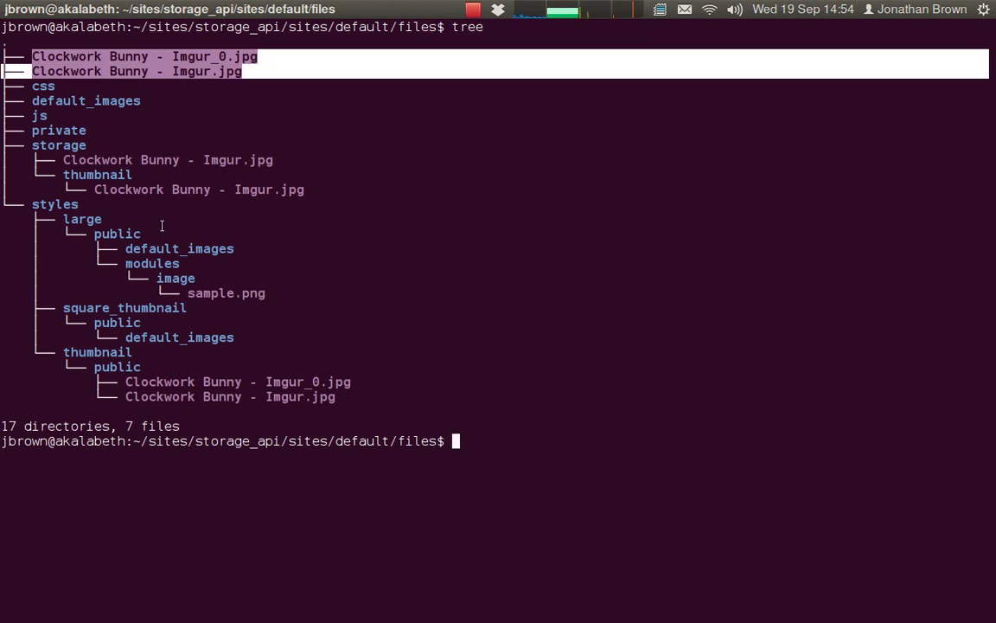
pyautogui.moveTo(126, 382); pyautogui.dragTo(351, 398)
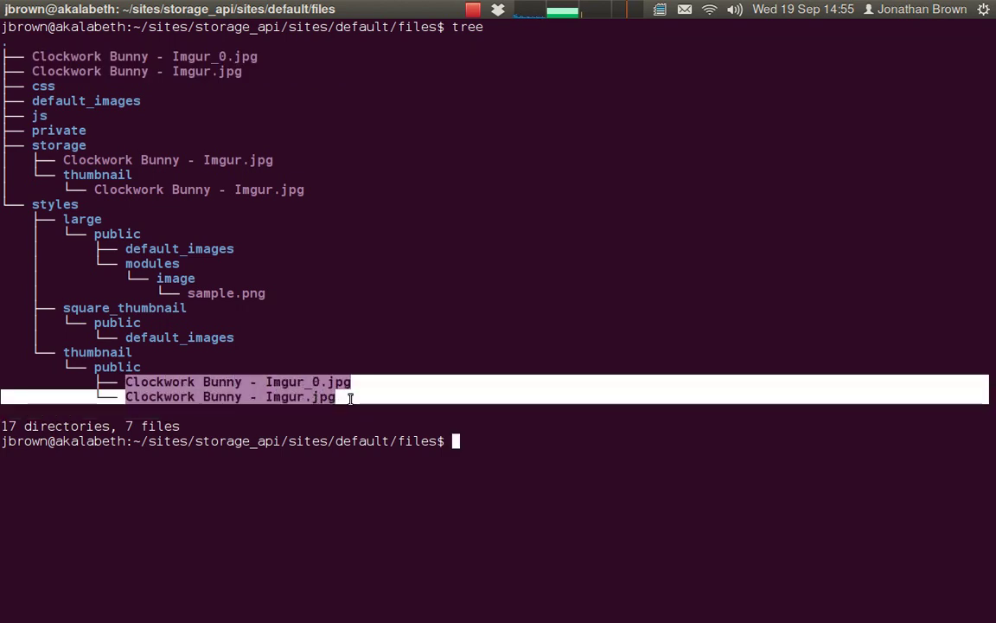
pyautogui.click(350, 398)
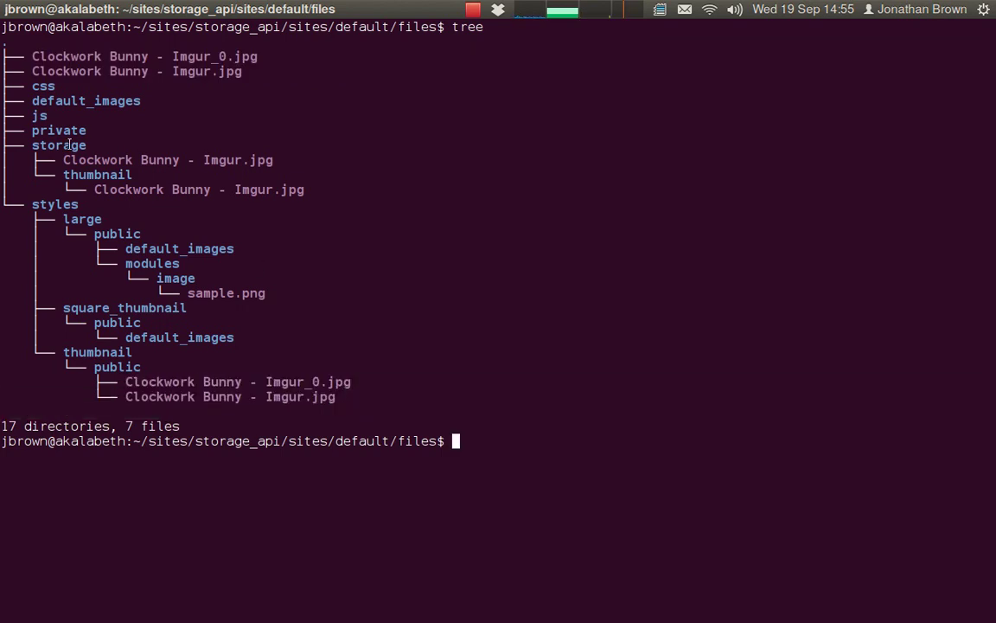
pyautogui.moveTo(59, 157); pyautogui.dragTo(273, 160)
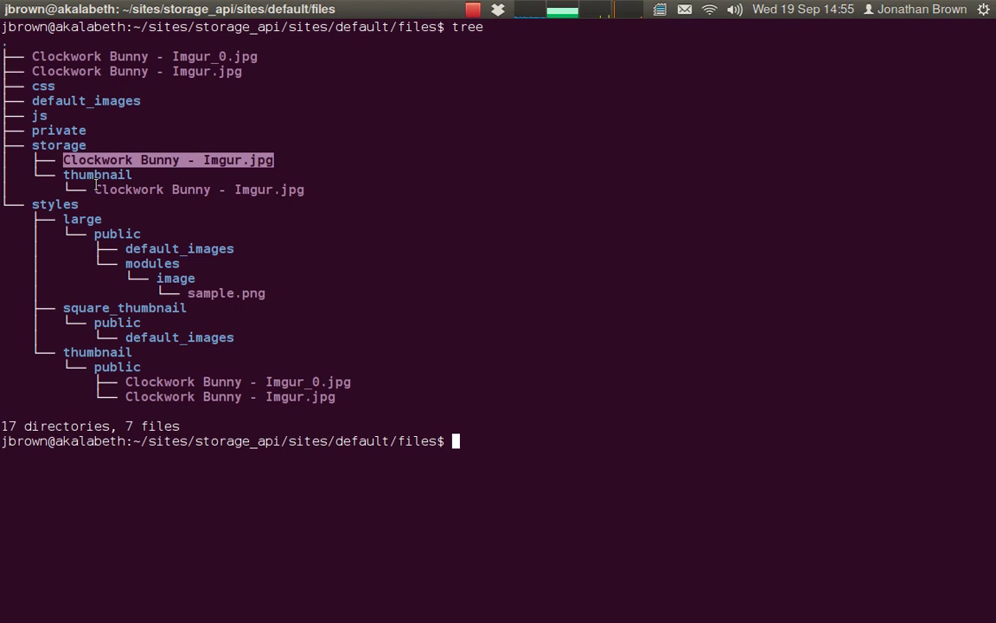
pyautogui.moveTo(88, 189); pyautogui.dragTo(308, 190)
pyautogui.click(310, 191)
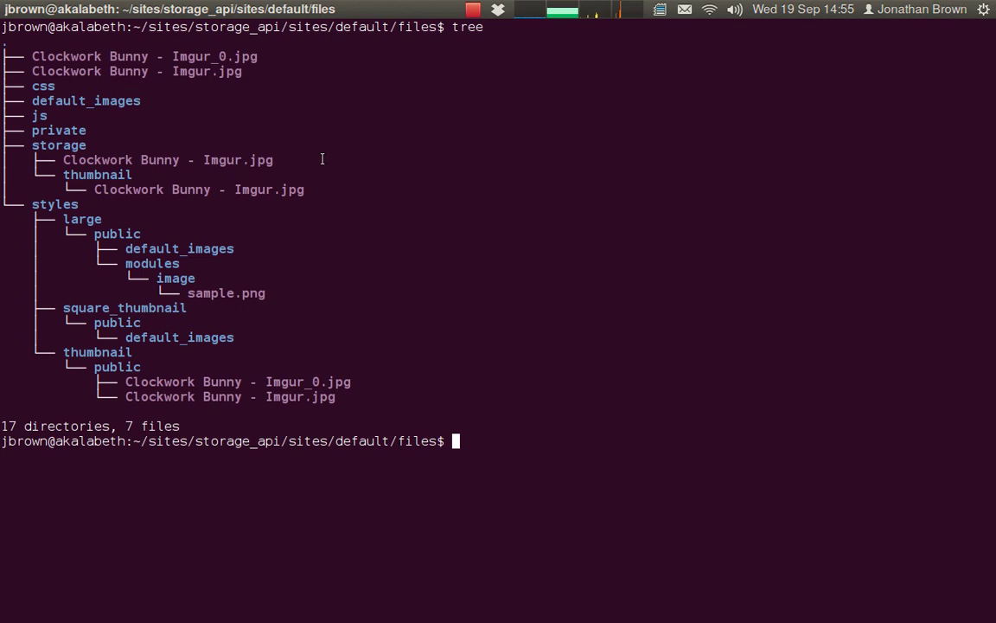
# Start a new Image node titled 'Storage API test3'
pyautogui.hotkey('alt', 'Tab')
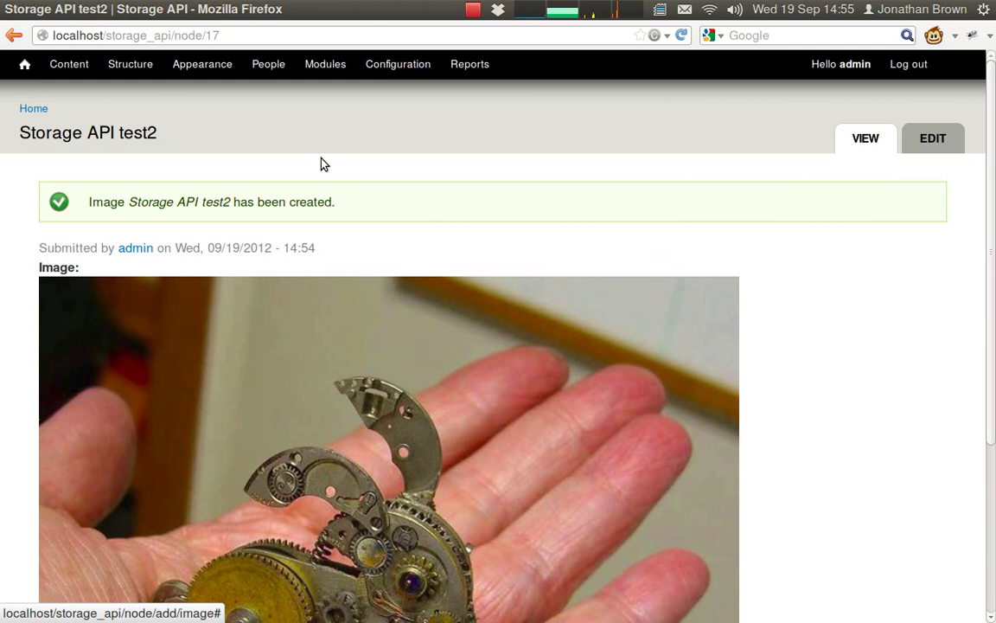
pyautogui.click(71, 65)
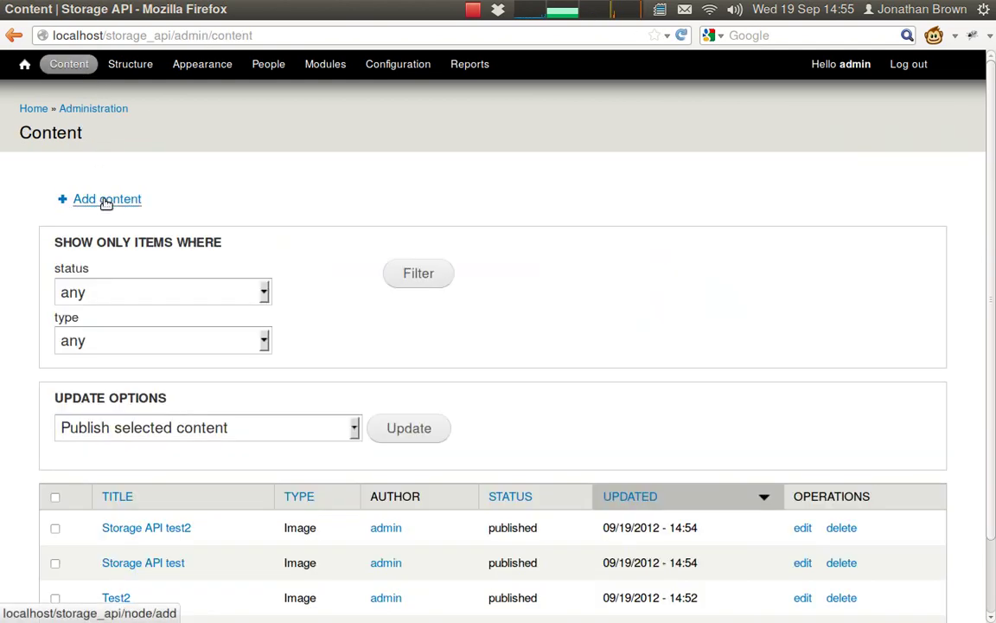
pyautogui.click(104, 198)
pyautogui.click(110, 206)
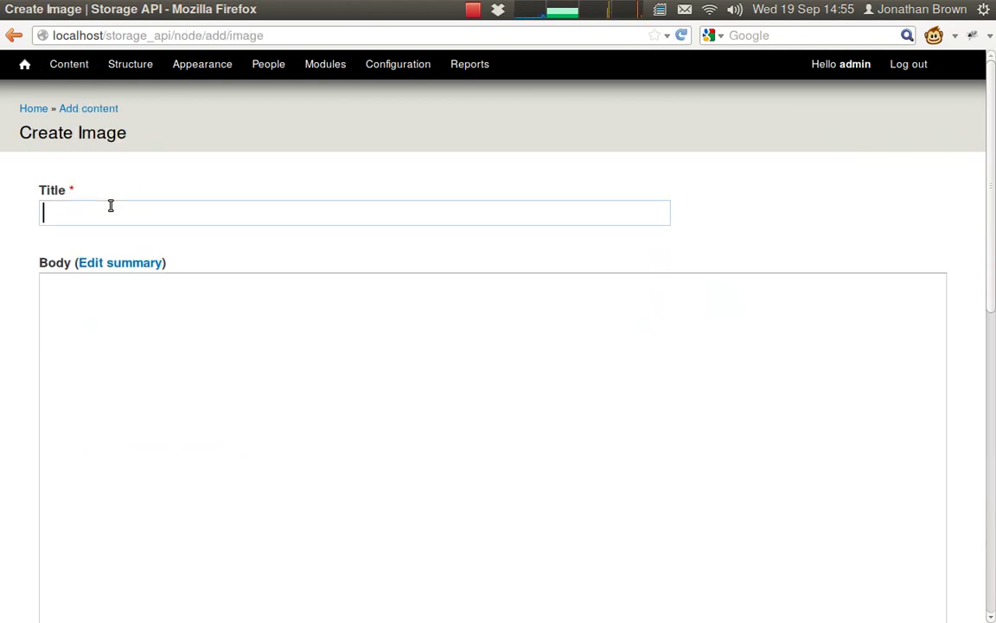
pyautogui.write('St')
pyautogui.click(119, 248)
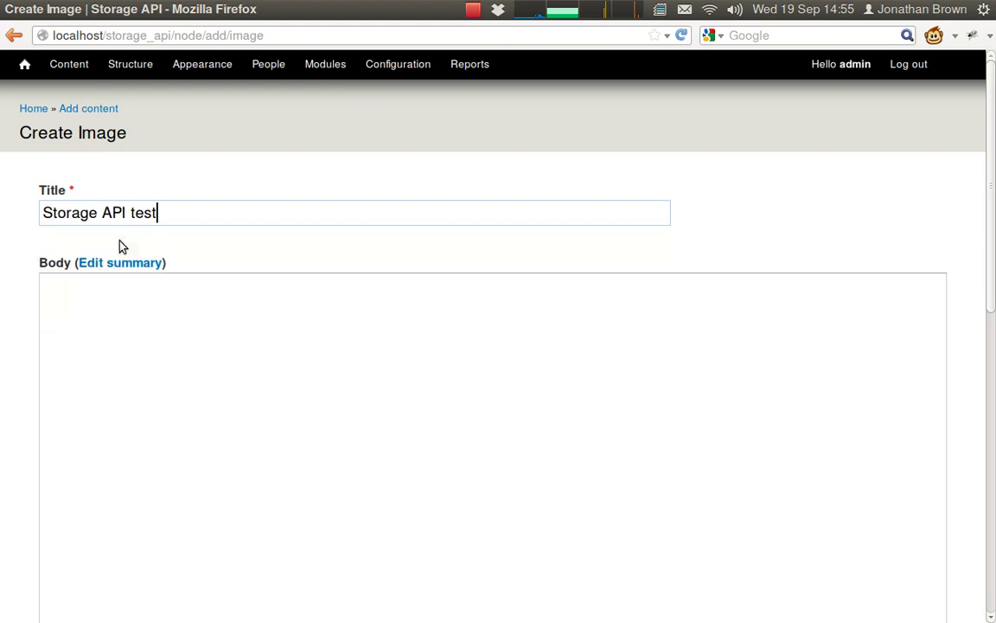
pyautogui.write('3')
# Upload the Clockwork Bunny - Imgur.jpg file from the temp folder and save the node
pyautogui.scroll(-5, 363, 171)
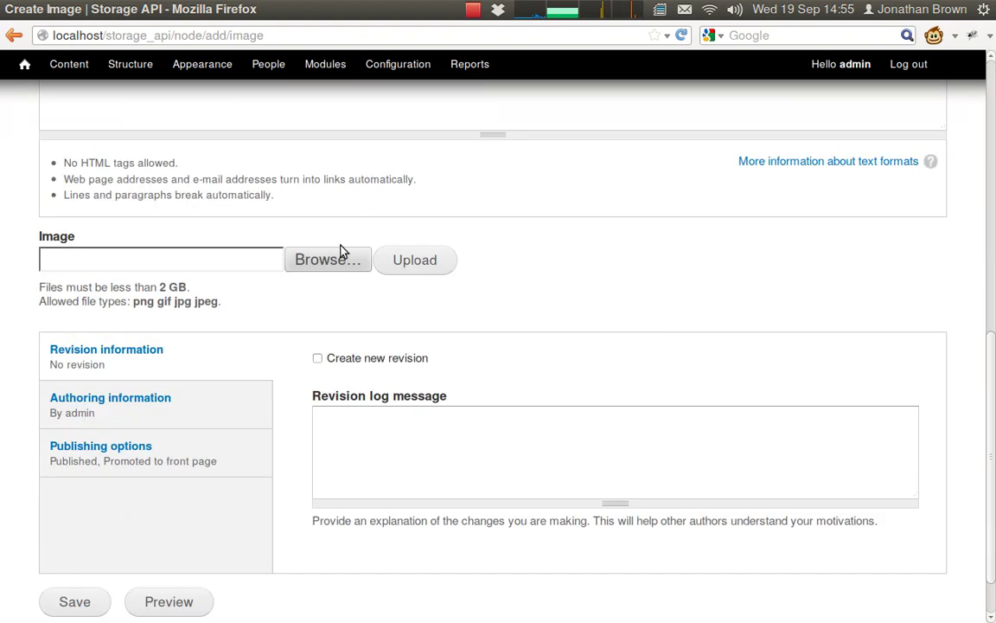
pyautogui.click(329, 260)
pyautogui.doubleClick(355, 144)
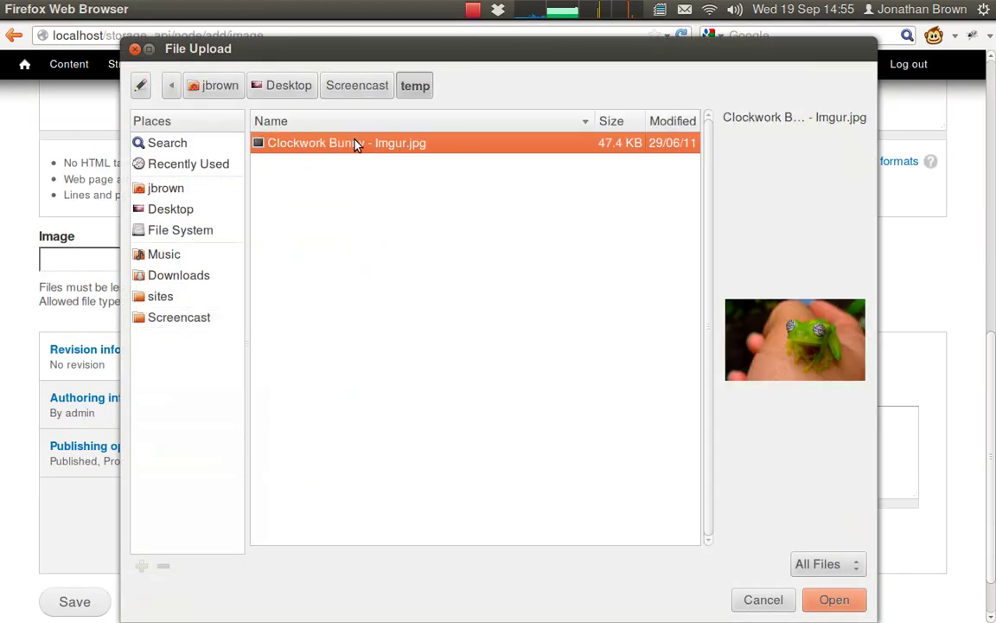
pyautogui.doubleClick(366, 149)
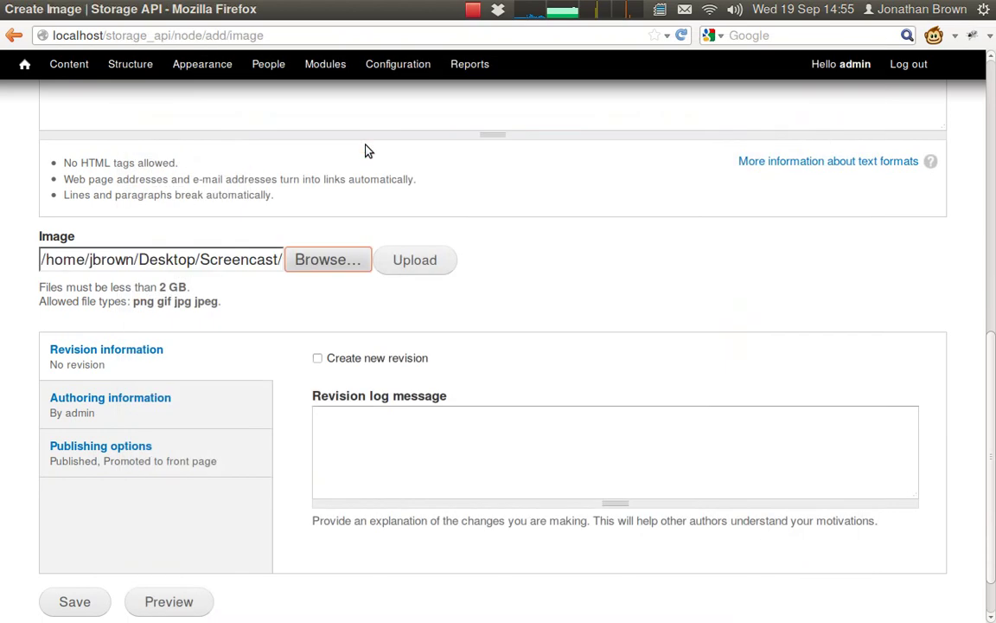
pyautogui.click(424, 263)
pyautogui.scroll(-2, 160, 406)
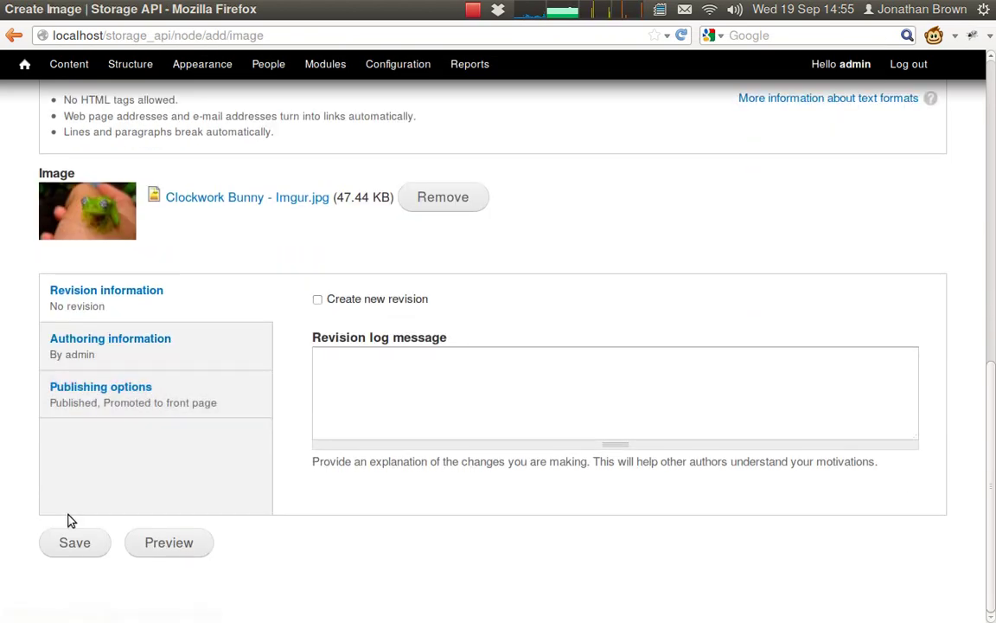
pyautogui.click(73, 542)
# Inspect the frog image's source, storage/Clockwork Bunny - Imgur_0.jpg, then switch to Terminal
pyautogui.scroll(-3, 307, 315)
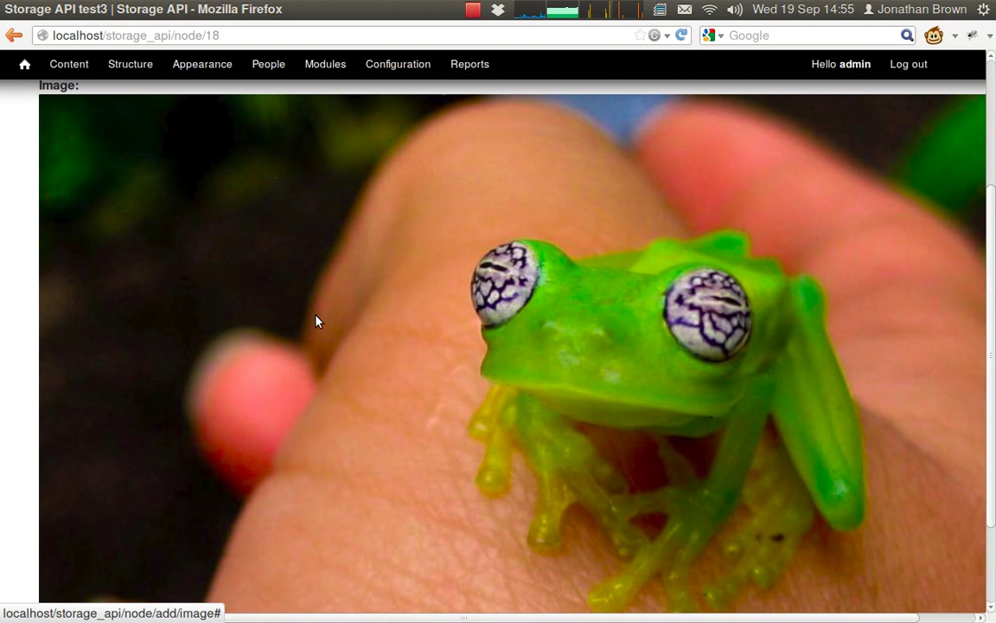
pyautogui.scroll(1, 329, 344)
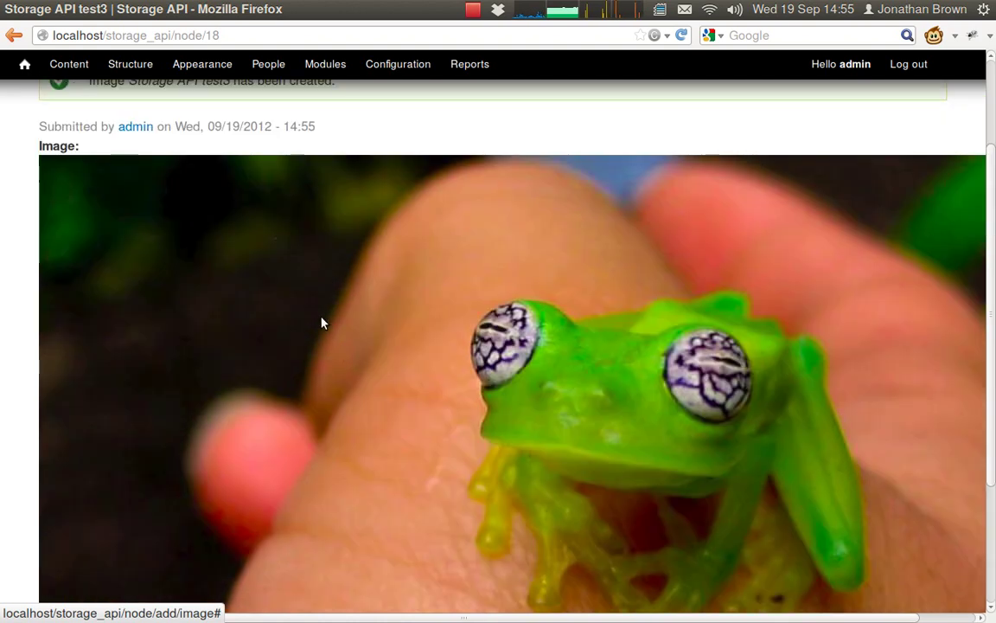
pyautogui.rightClick(318, 321)
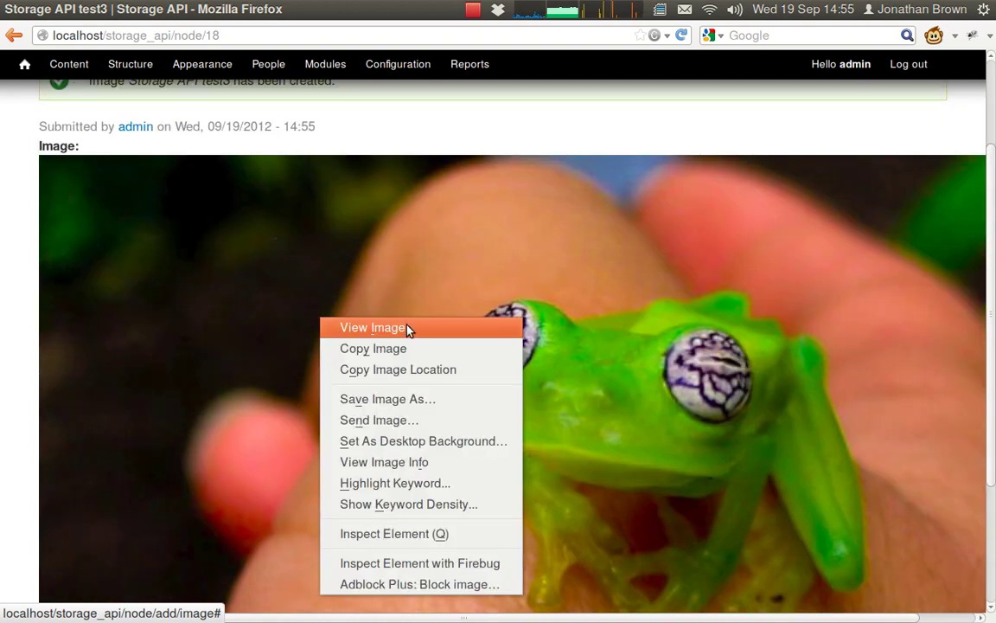
pyautogui.click(383, 563)
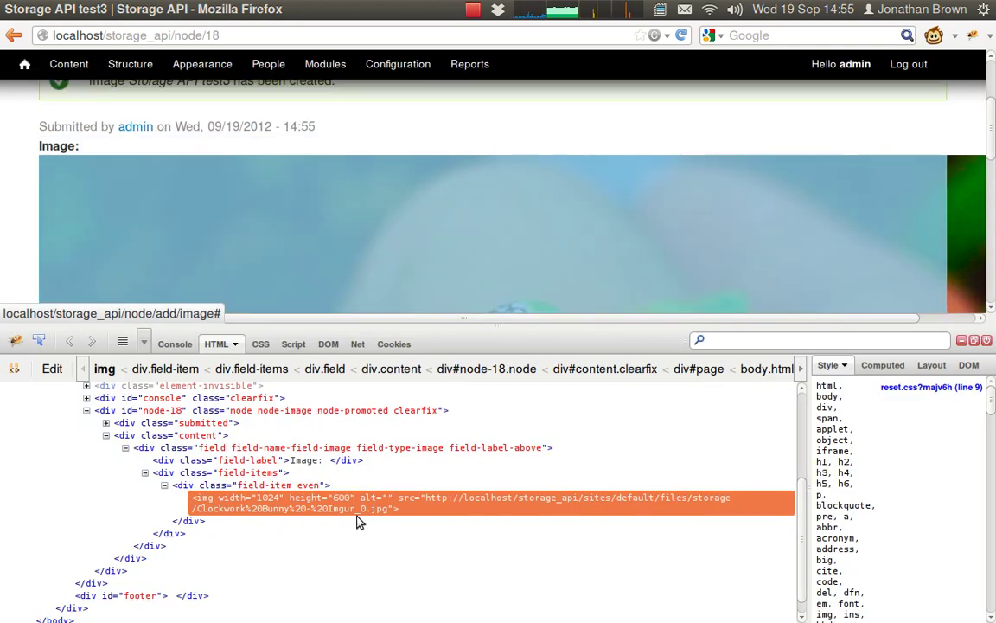
pyautogui.moveTo(356, 510)
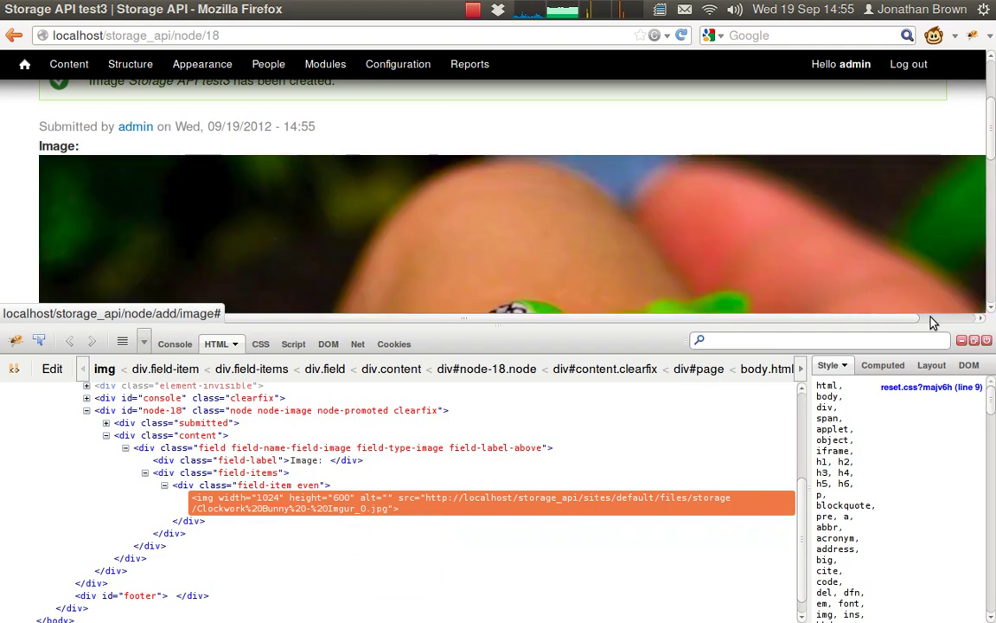
pyautogui.press('F12')
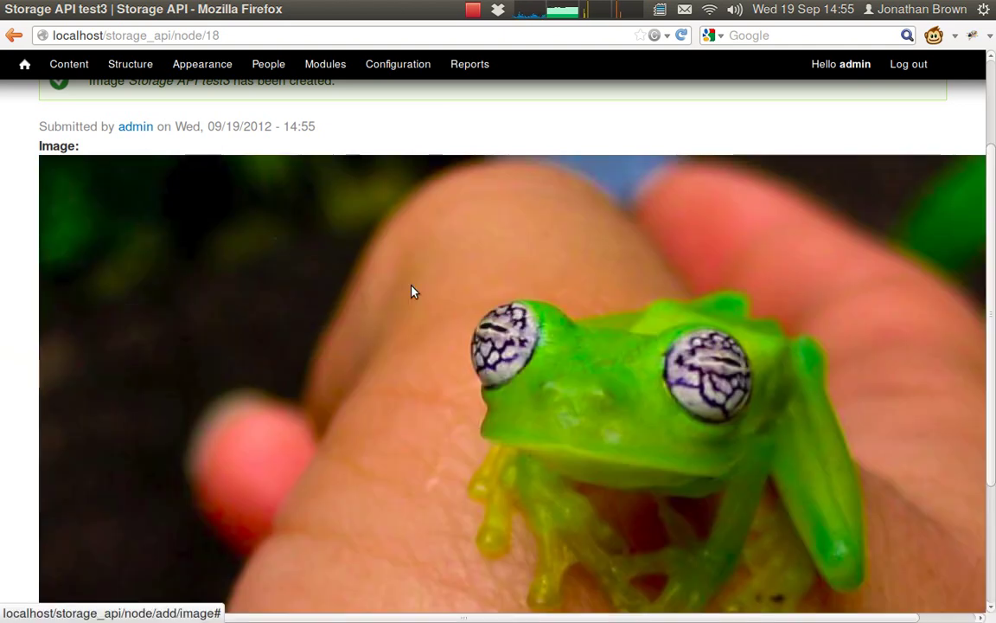
pyautogui.hotkey('alt', 'Tab')
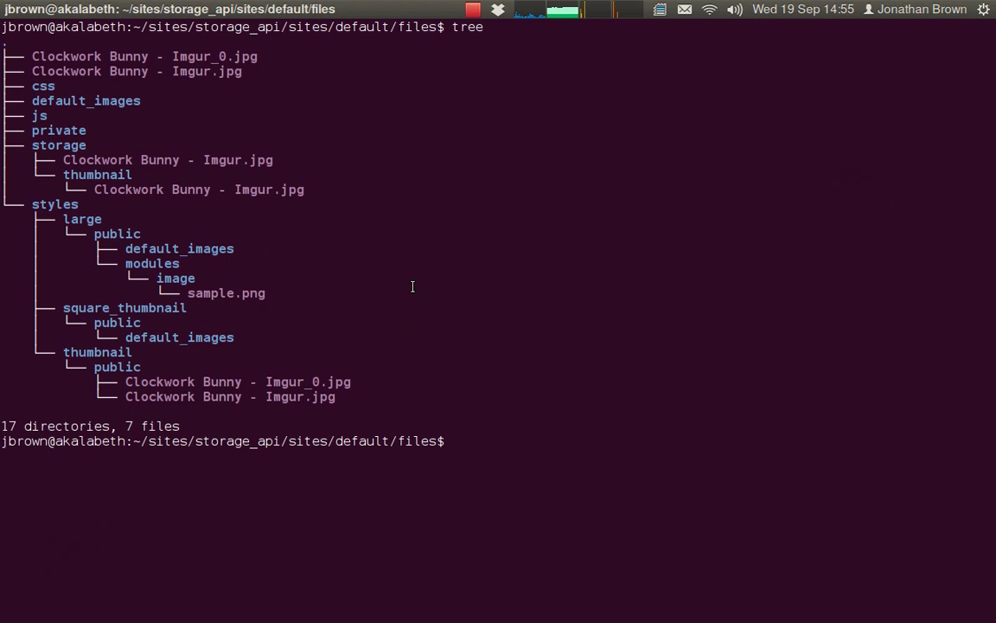
# Clear the terminal and rerun tree to list both stored Clockwork Bunny files
pyautogui.hotkey('ctrl', 'l')
pyautogui.write('tree')
pyautogui.press('Return')
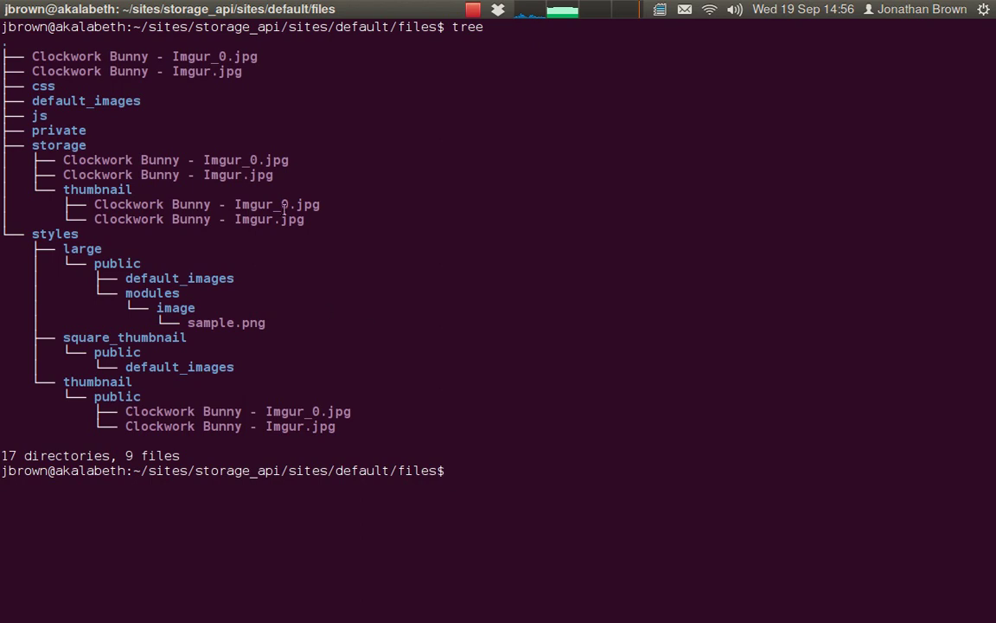
# Delete the Storage API test3 image node from its edit page and confirm
pyautogui.click(22, 134)
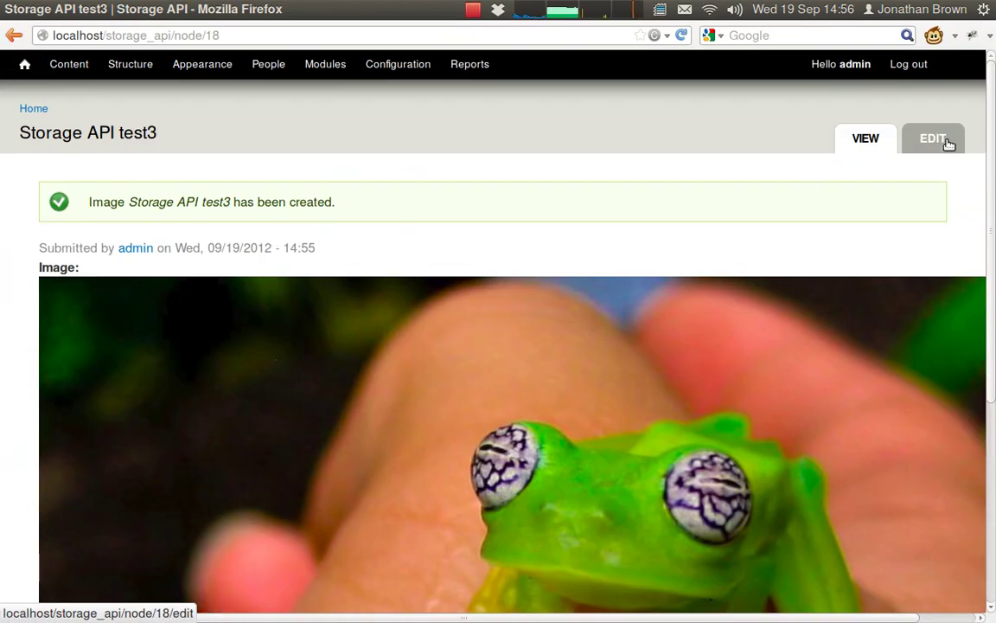
pyautogui.click(947, 141)
pyautogui.scroll(-10, 341, 281)
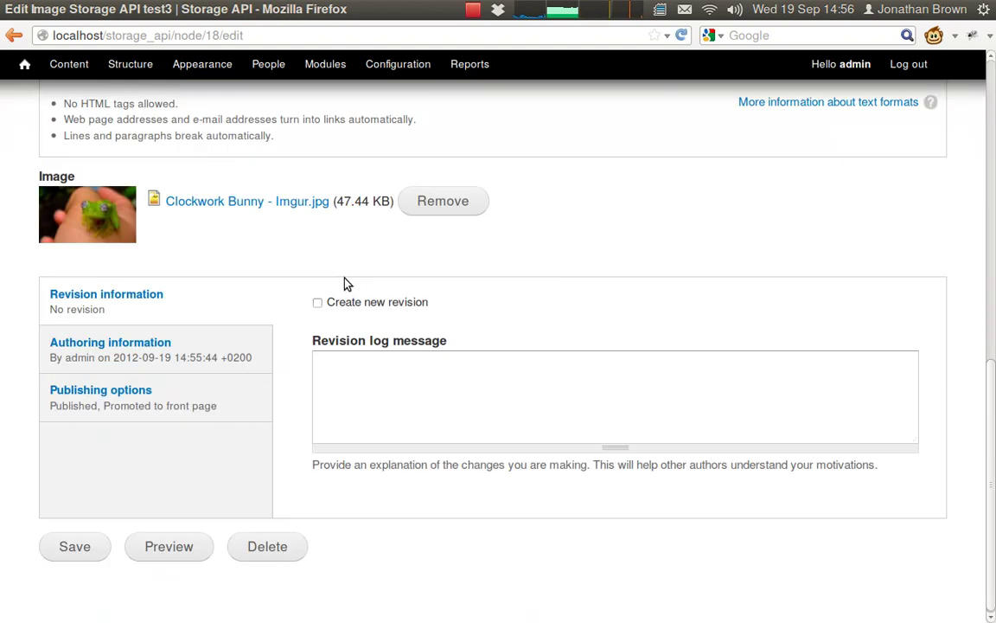
pyautogui.click(271, 542)
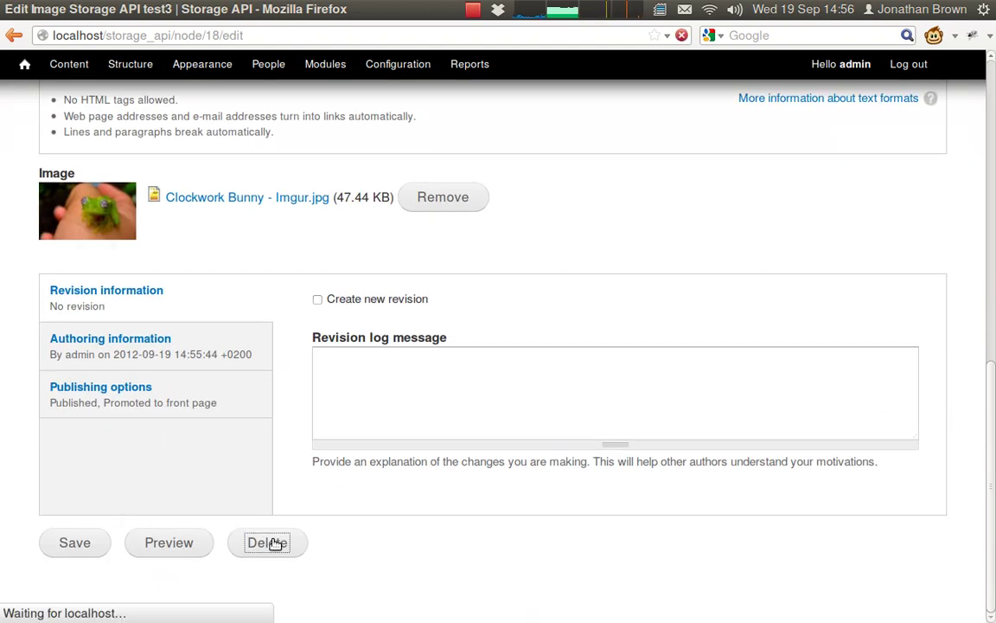
pyautogui.click(95, 224)
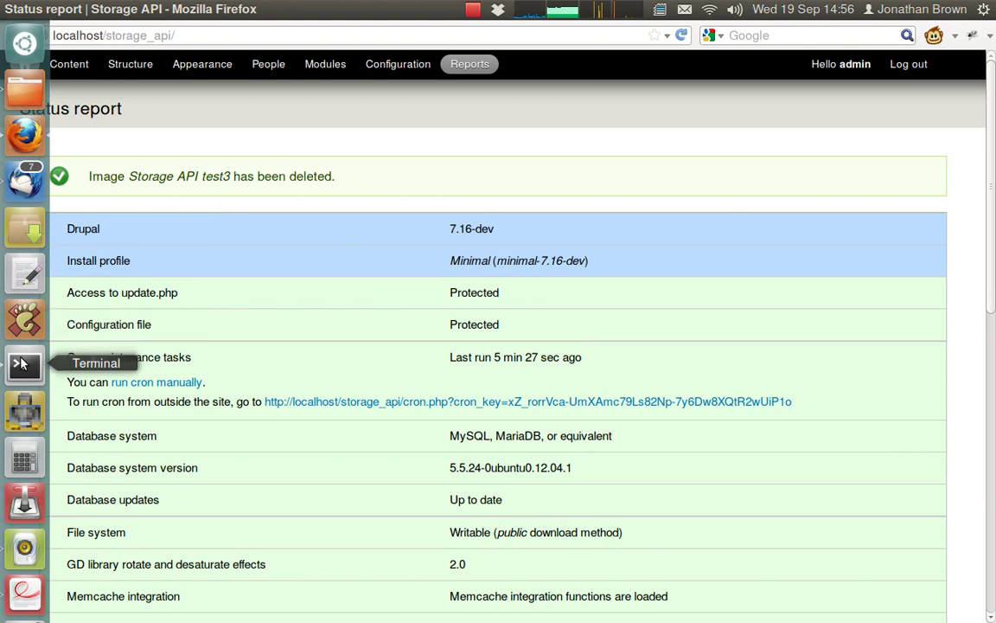
# Run tree in a cleared terminal to confirm both bunny files still remain in storage
pyautogui.click(24, 363)
pyautogui.hotkey('ctrl', 'l')
pyautogui.write('tree')
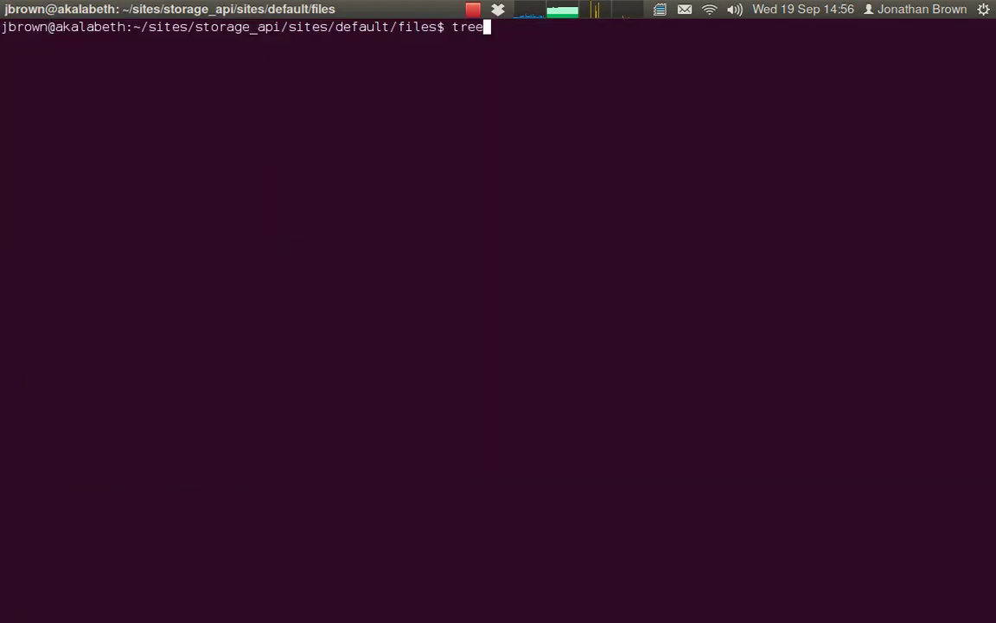
pyautogui.press('Return')
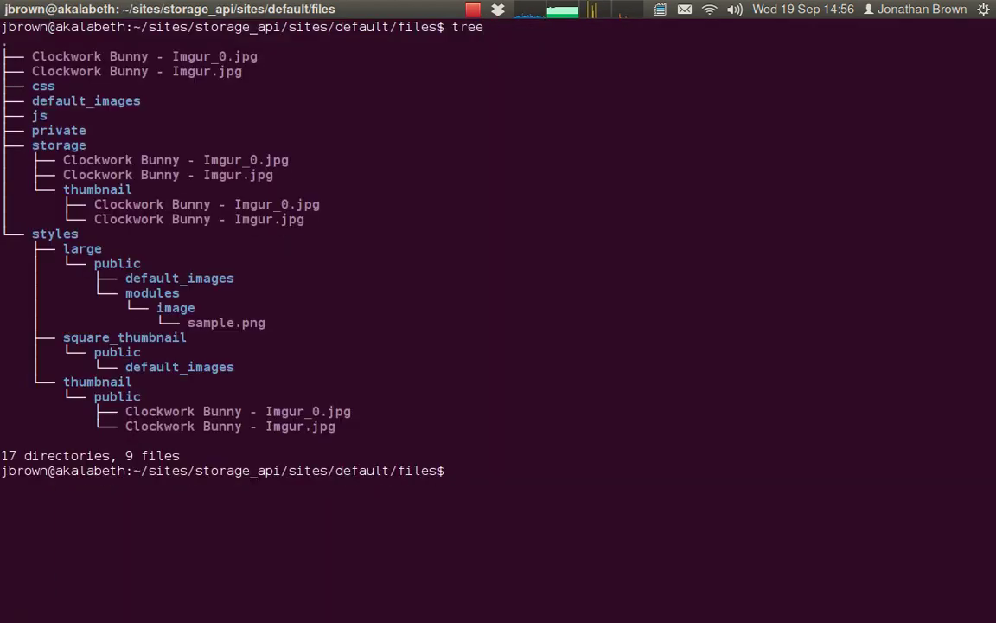
pyautogui.hotkey('alt', 'Tab')
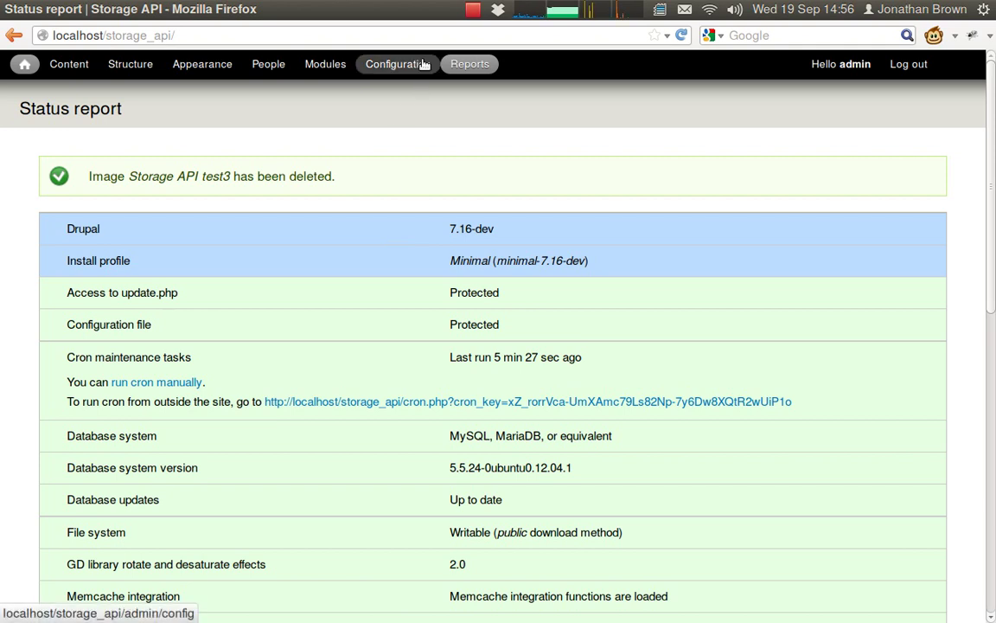
# Run cron from Configuration > Cron to clean up unused stored files
pyautogui.click(398, 64)
pyautogui.click(545, 445)
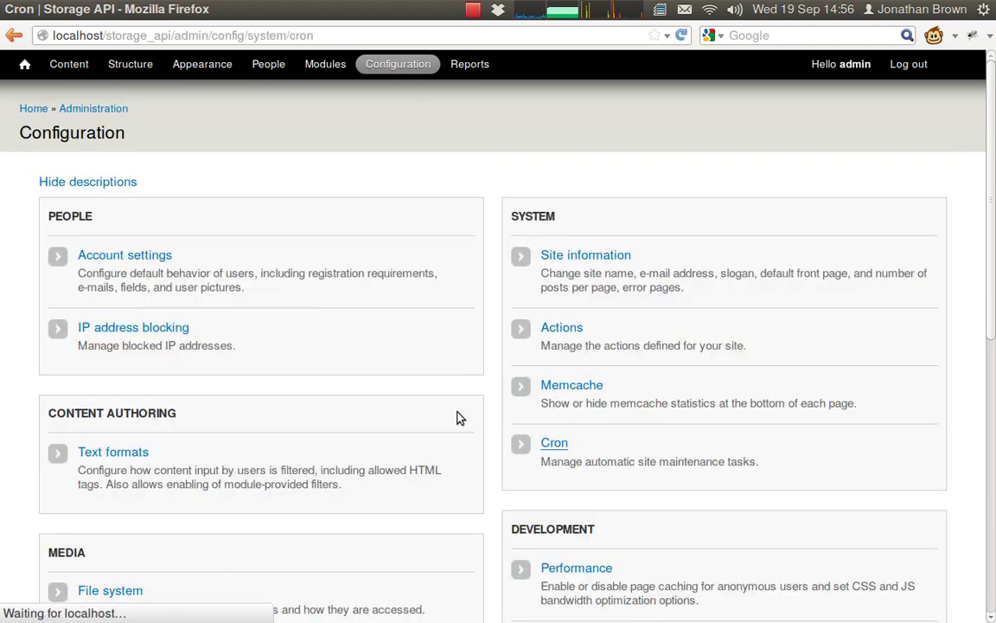
pyautogui.click(91, 232)
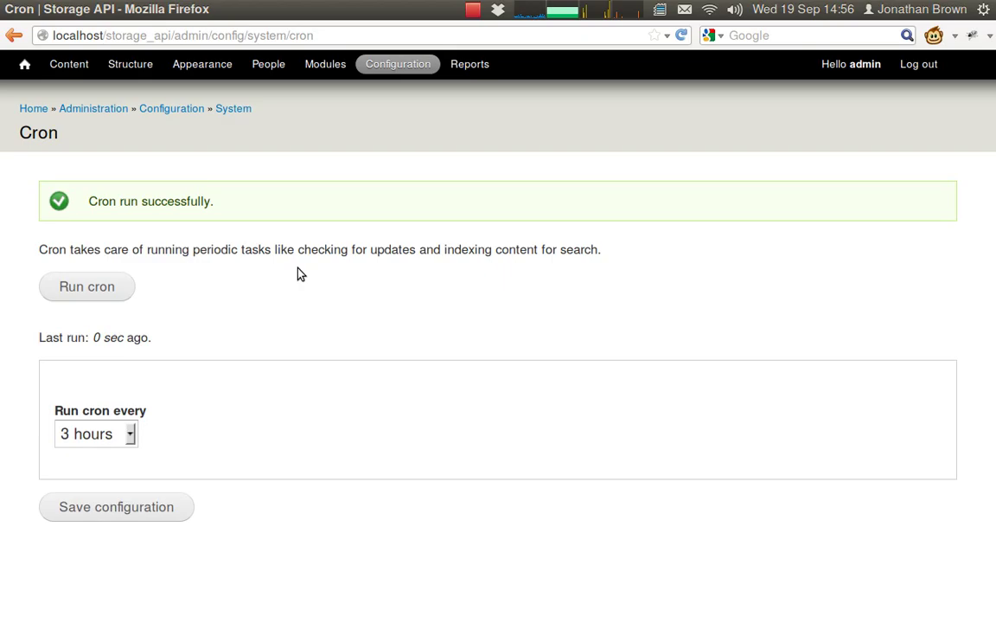
# Re-run tree to verify only Clockwork Bunny - Imgur.jpg remains under storage
pyautogui.hotkey('alt', 'Tab')
pyautogui.hotkey('ctrl', 'l')
pyautogui.write('tree')
pyautogui.press('Return')
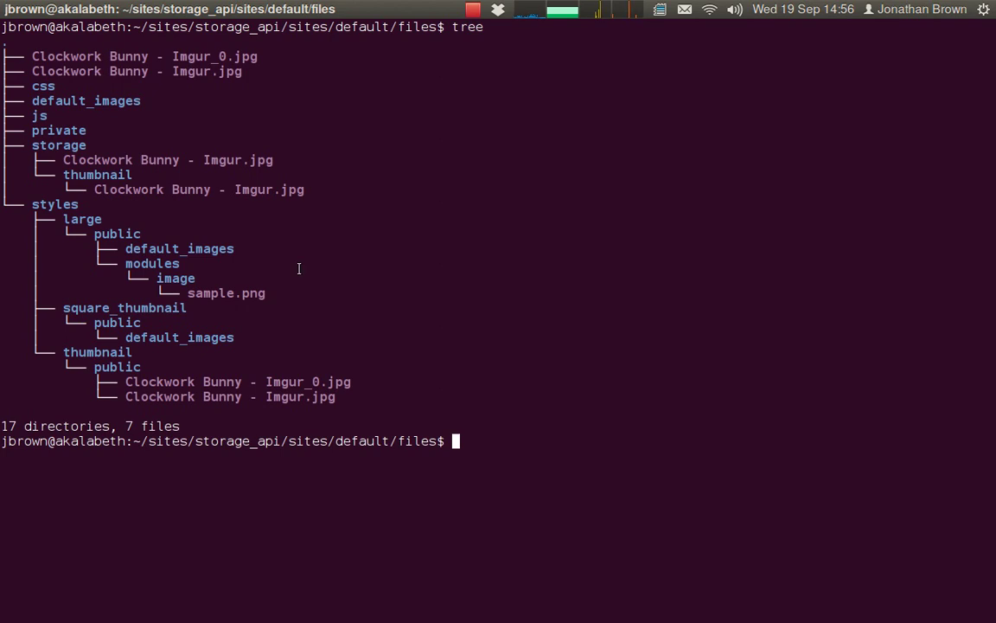
pyautogui.hotkey('alt', 'Tab')
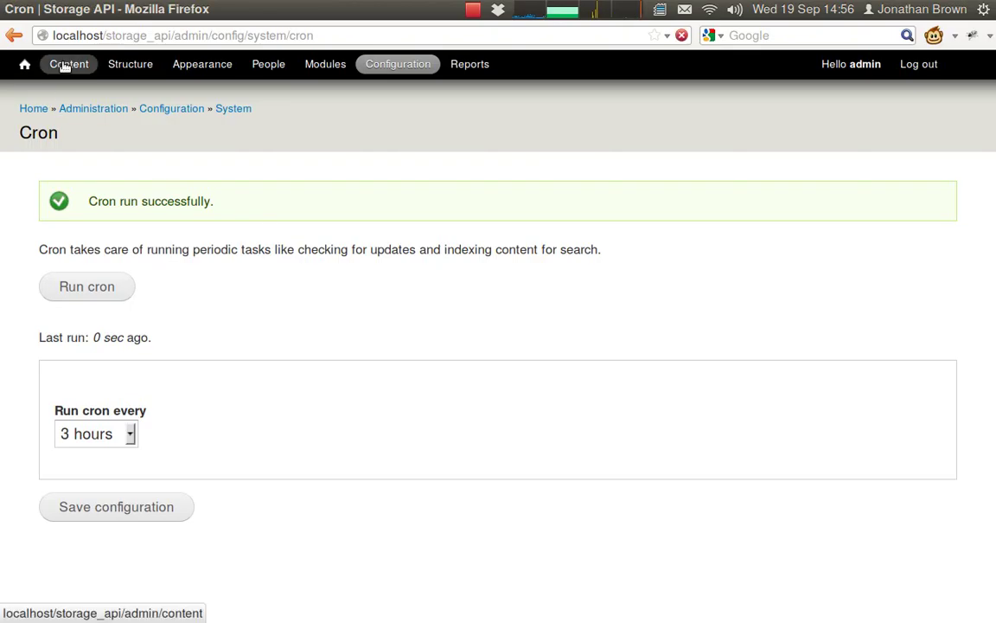
# Delete the Storage API test node from the content list and confirm
pyautogui.click(65, 67)
pyautogui.scroll(-2, 164, 294)
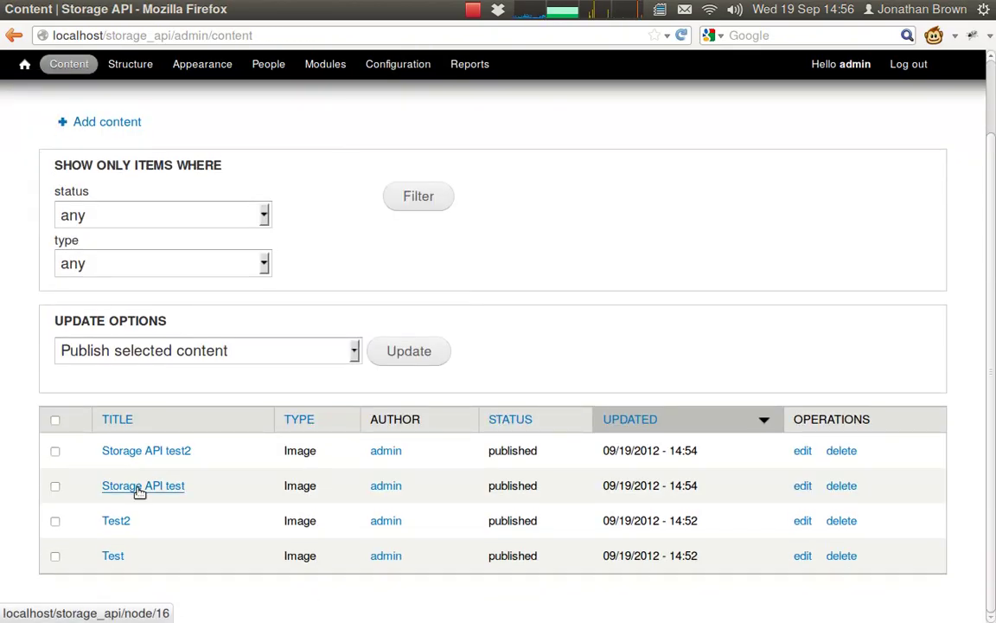
pyautogui.click(138, 486)
pyautogui.scroll(-1, 337, 289)
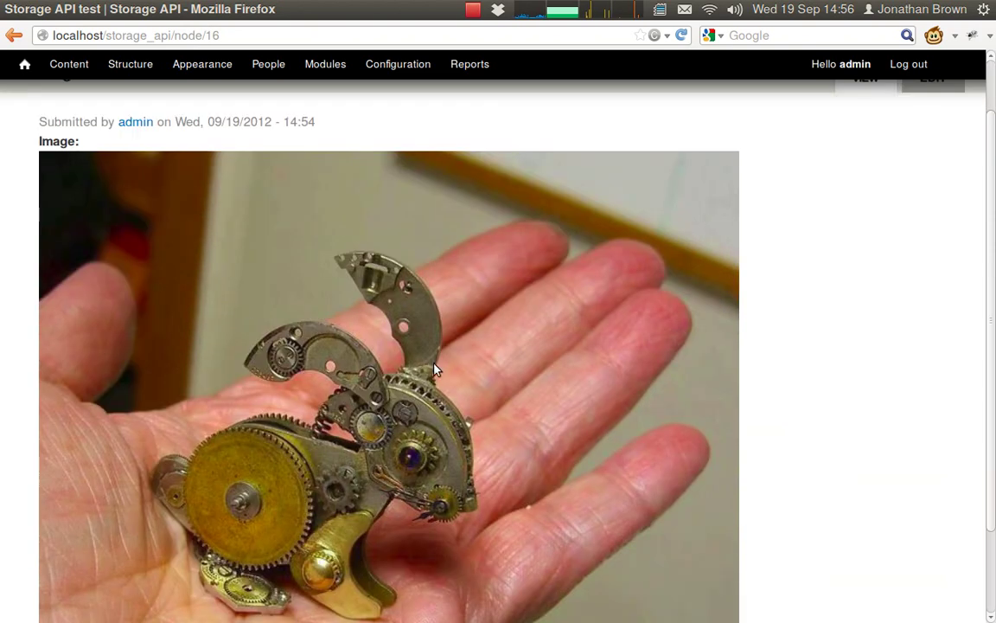
pyautogui.scroll(1, 435, 370)
pyautogui.click(939, 148)
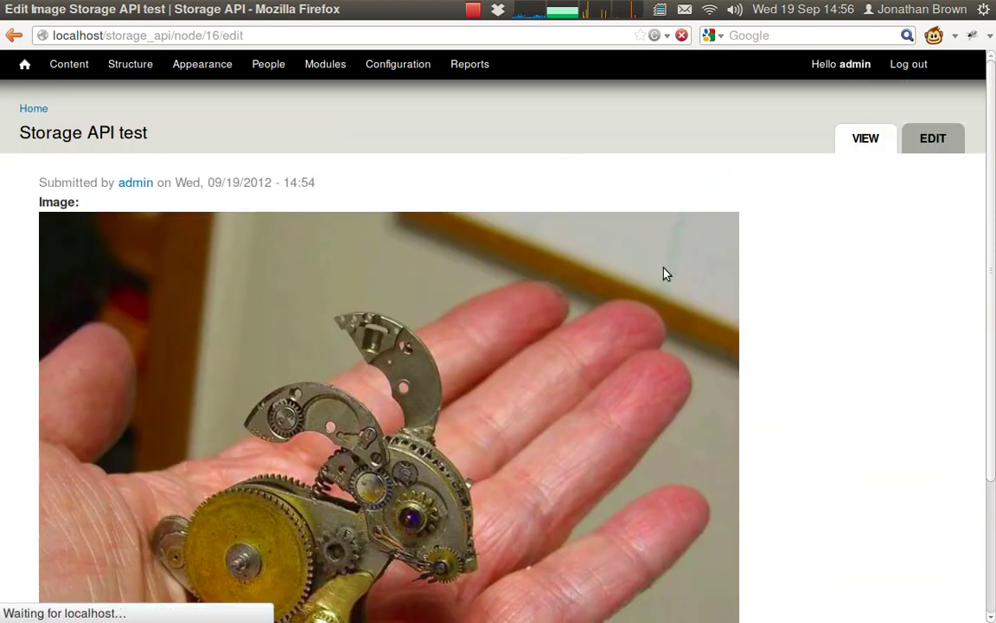
pyautogui.scroll(-12, 222, 356)
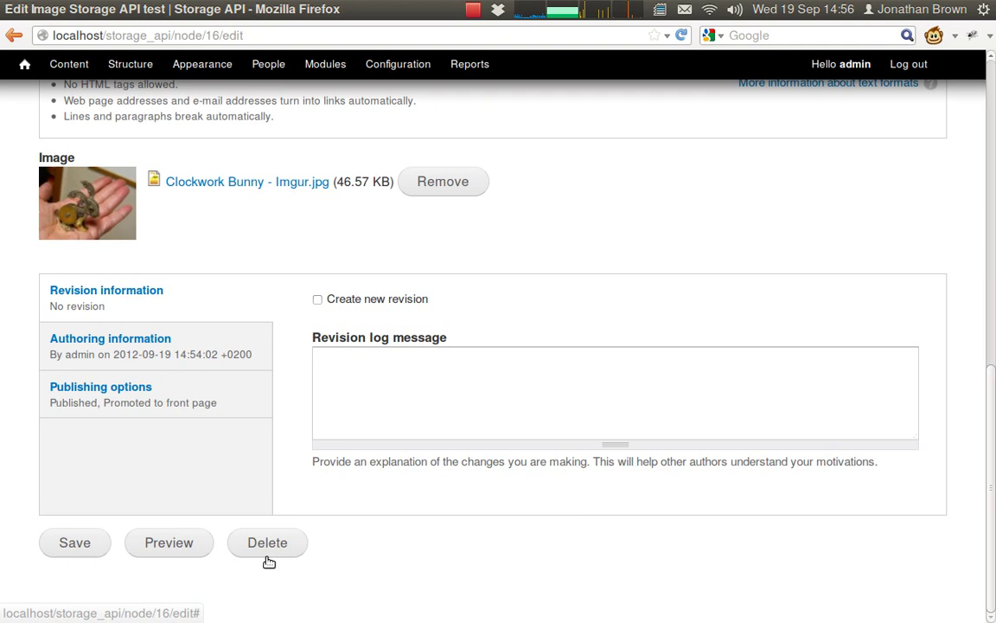
pyautogui.click(269, 560)
pyautogui.click(106, 217)
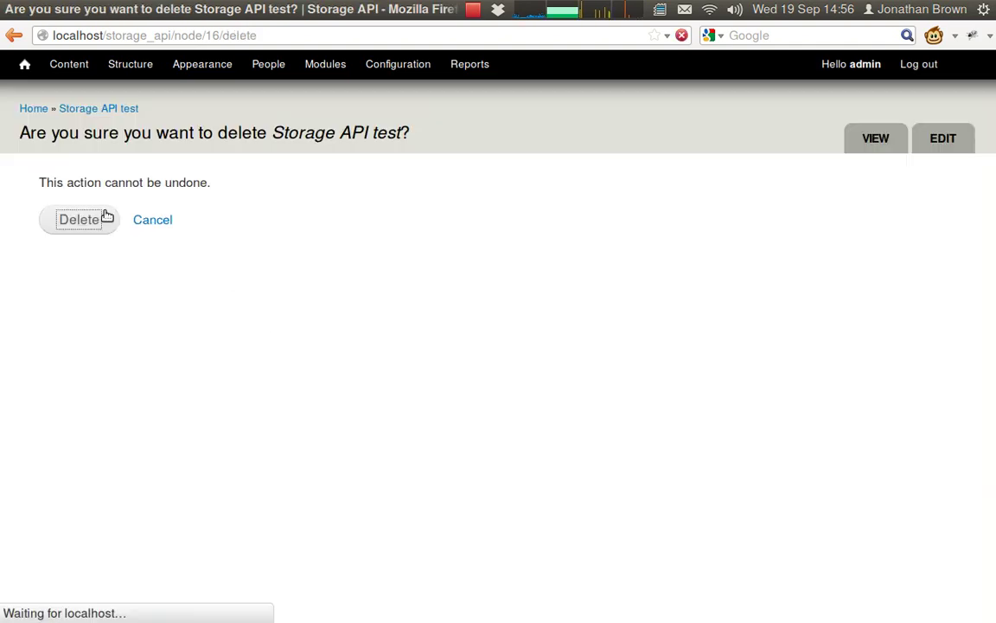
# Run cron again to purge unused stored files
pyautogui.click(421, 66)
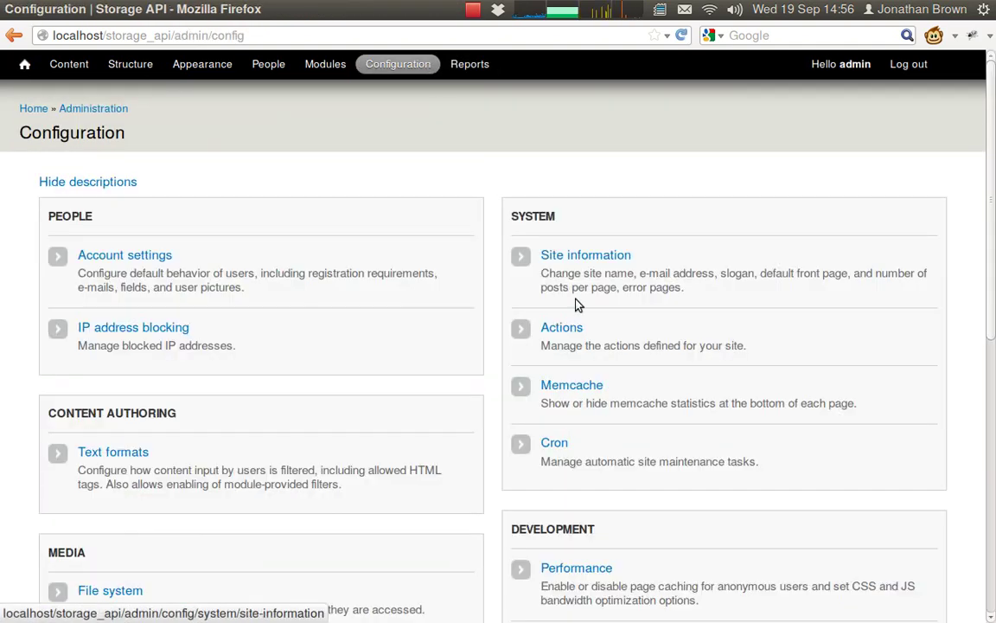
pyautogui.click(556, 440)
pyautogui.click(85, 230)
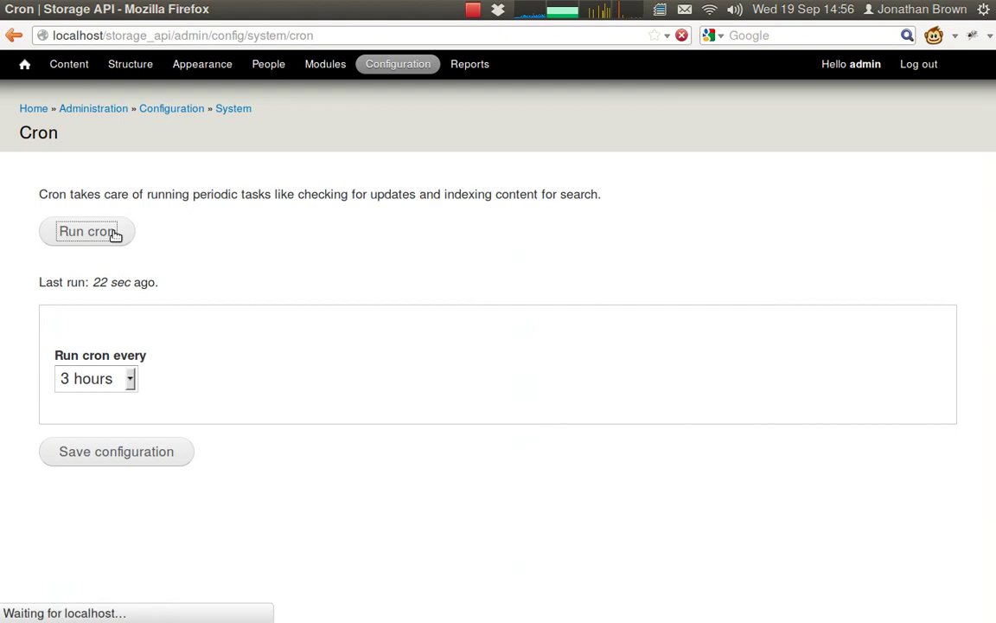
# Re-run tree and check that Clockwork Bunny - Imgur.jpg still sits in storage
pyautogui.hotkey('alt', 'Tab')
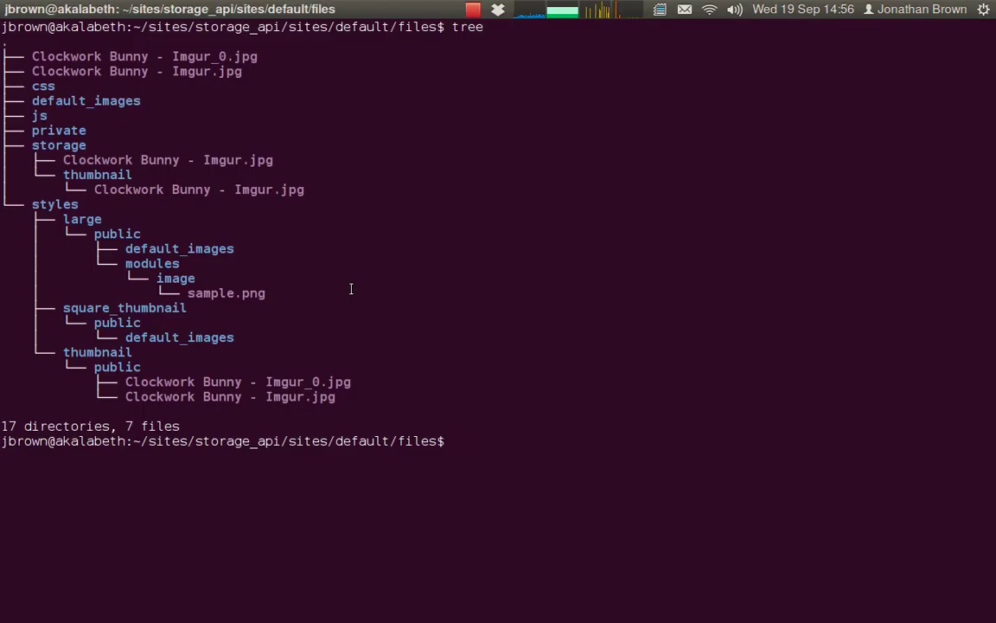
pyautogui.hotkey('ctrl', 'l')
pyautogui.press('Up')
pyautogui.press('Return')
pyautogui.moveTo(59, 159); pyautogui.dragTo(354, 190)
pyautogui.click(349, 184)
pyautogui.hotkey('alt', 'Tab')
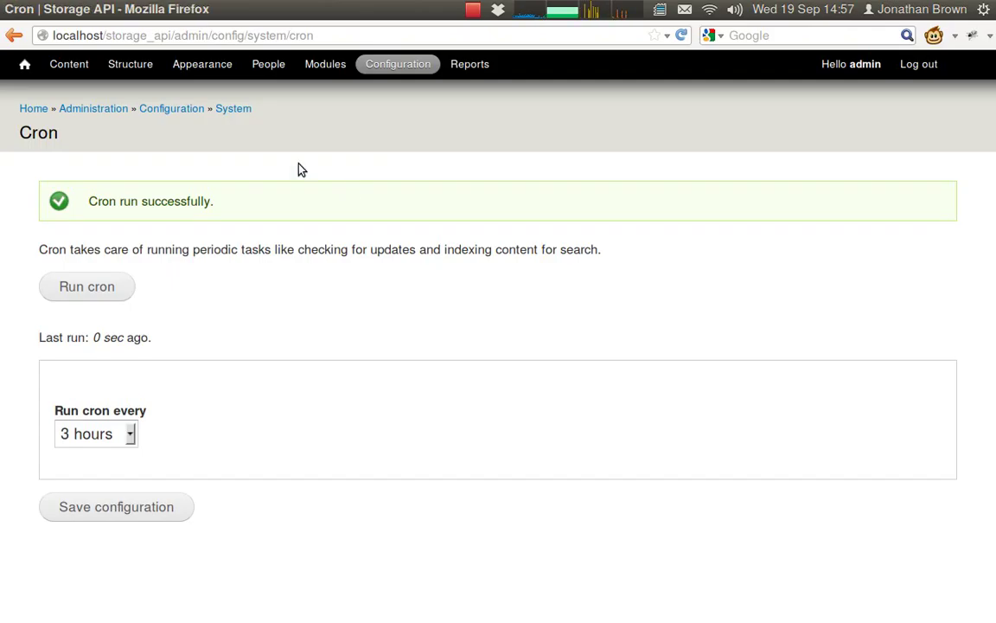
# Delete the Storage API test2 image node and confirm the deletion
pyautogui.click(69, 64)
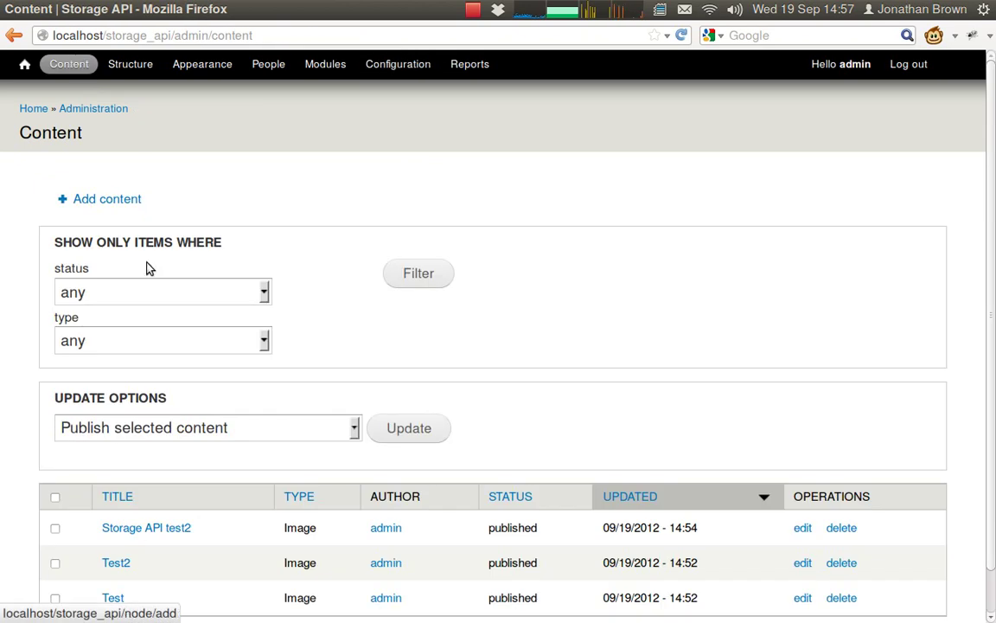
pyautogui.scroll(-2, 159, 439)
pyautogui.click(160, 485)
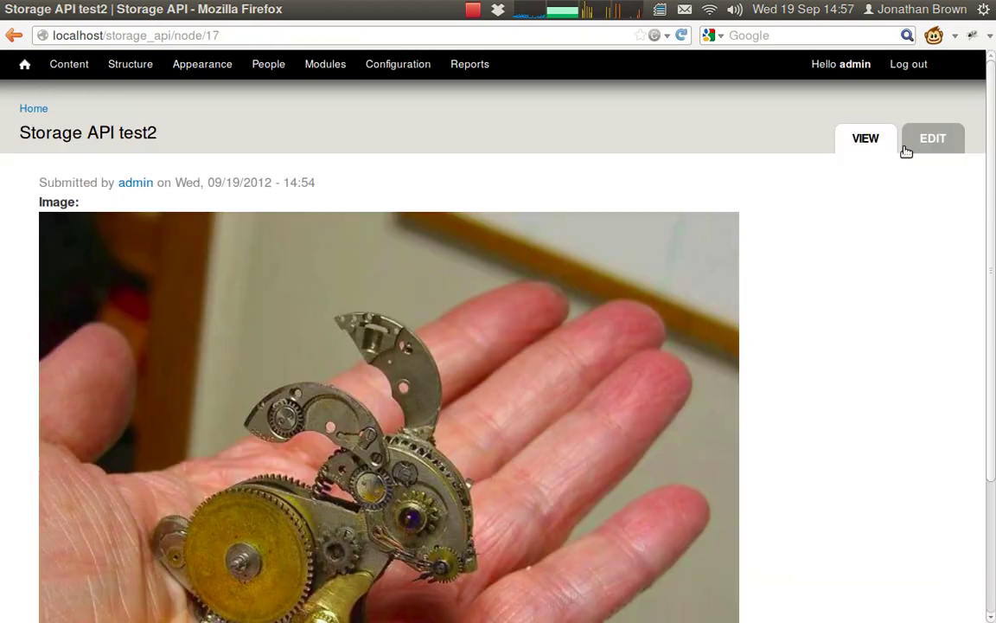
pyautogui.click(933, 138)
pyautogui.scroll(-10, 417, 299)
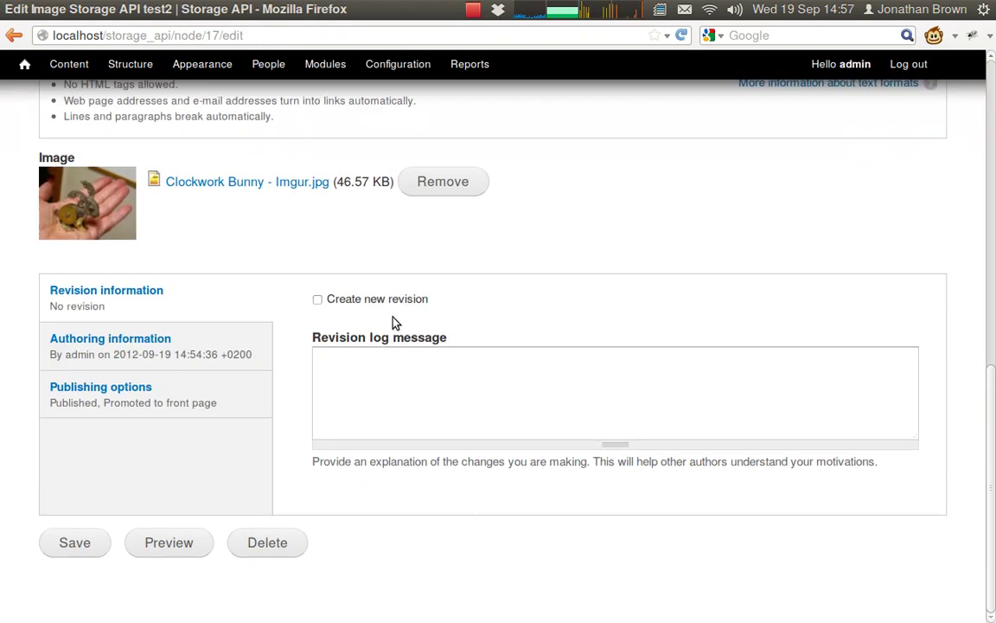
pyautogui.click(273, 541)
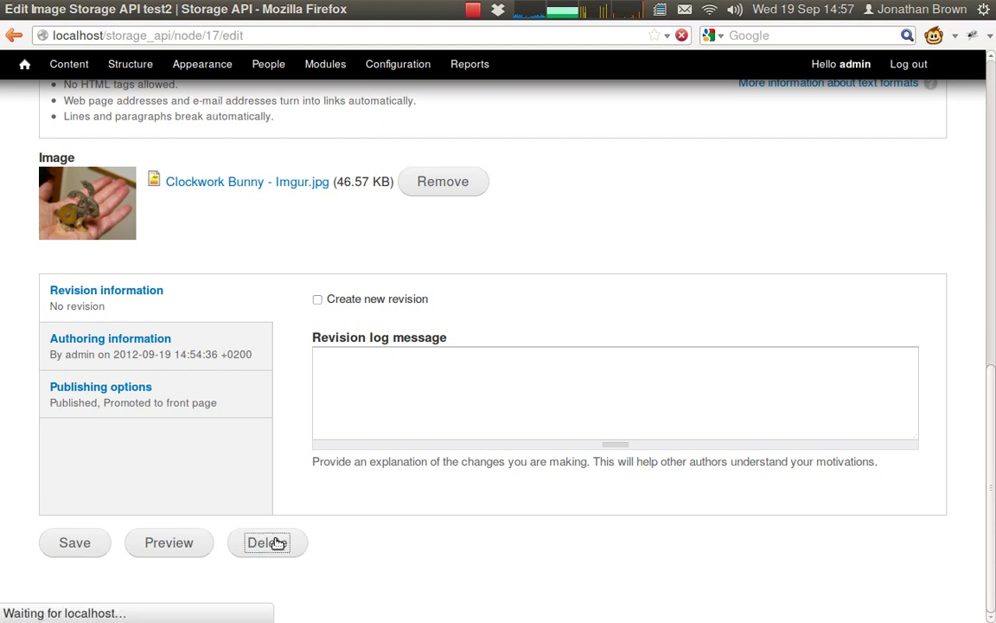
pyautogui.click(87, 220)
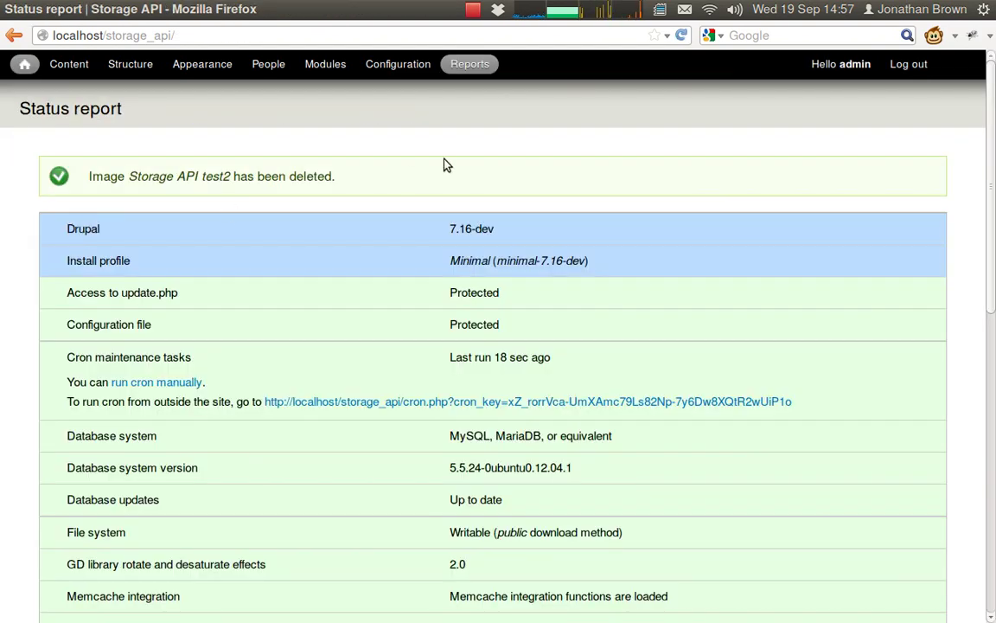
# Run cron once more to remove unused stored files
pyautogui.click(419, 64)
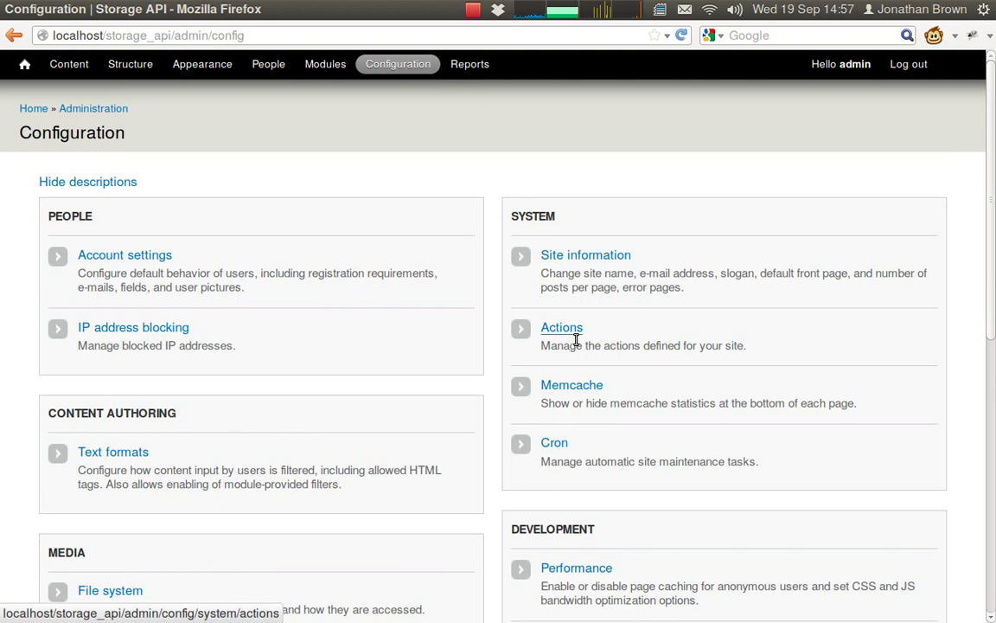
pyautogui.click(556, 443)
pyautogui.click(109, 232)
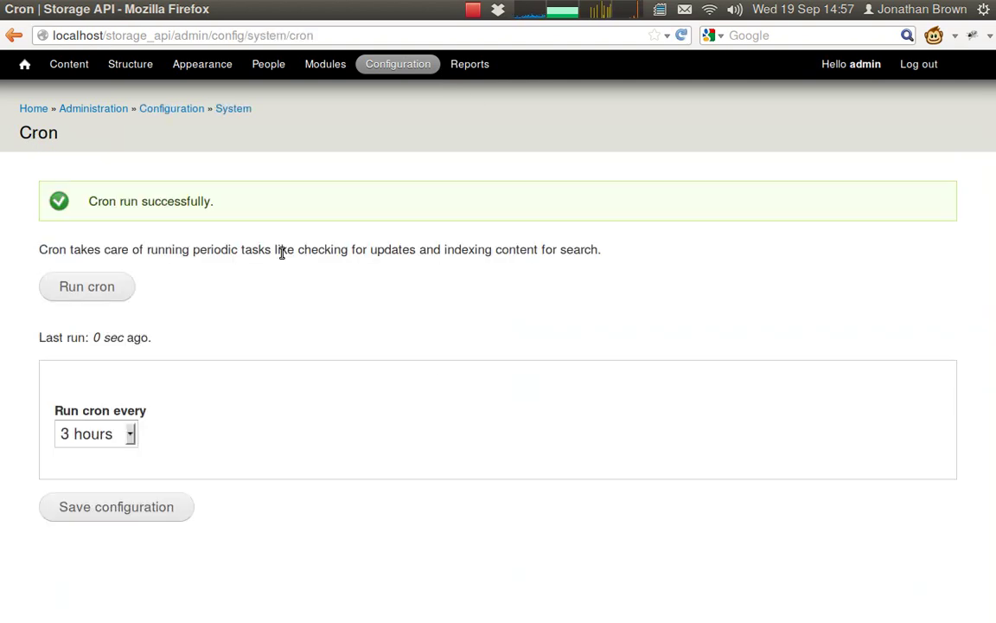
pyautogui.hotkey('alt', 'Tab')
# List the files directory with tree, showing an empty storage folder: 16 directories, 5 files
pyautogui.hotkey('ctrl', 'l')
pyautogui.write('tree')
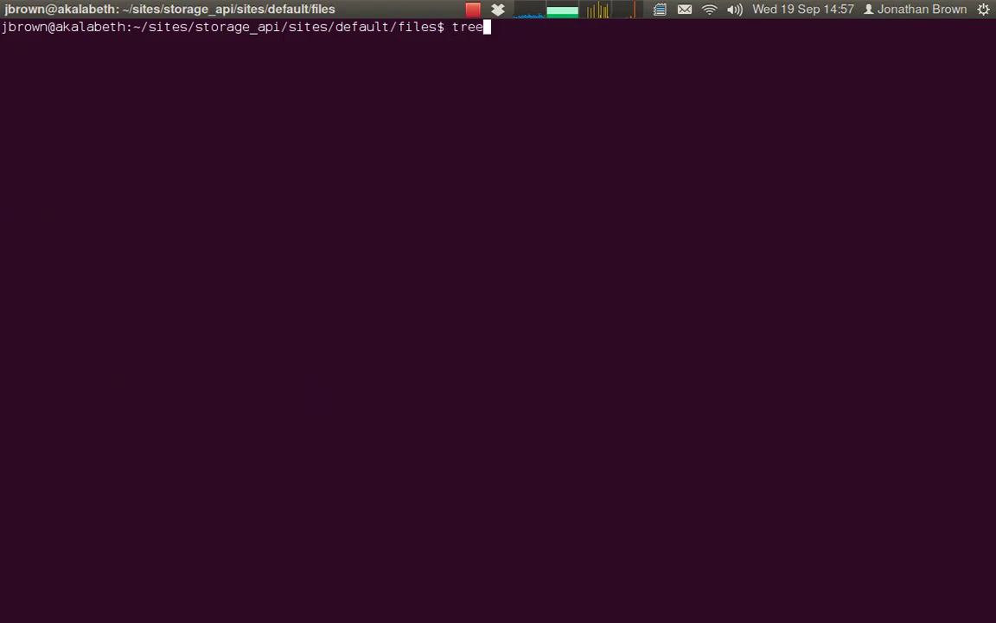
pyautogui.press('Return')
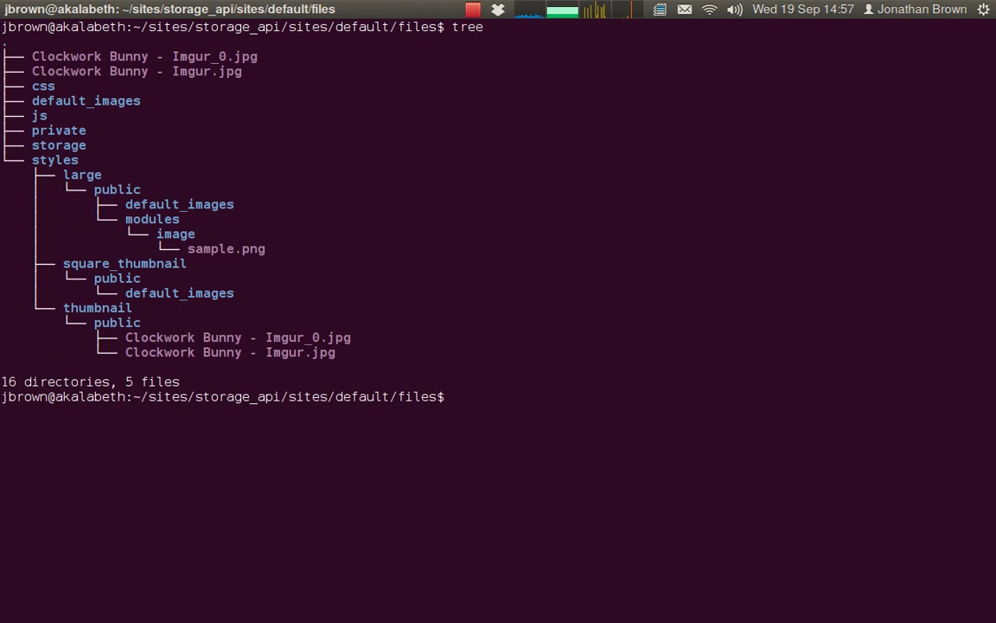